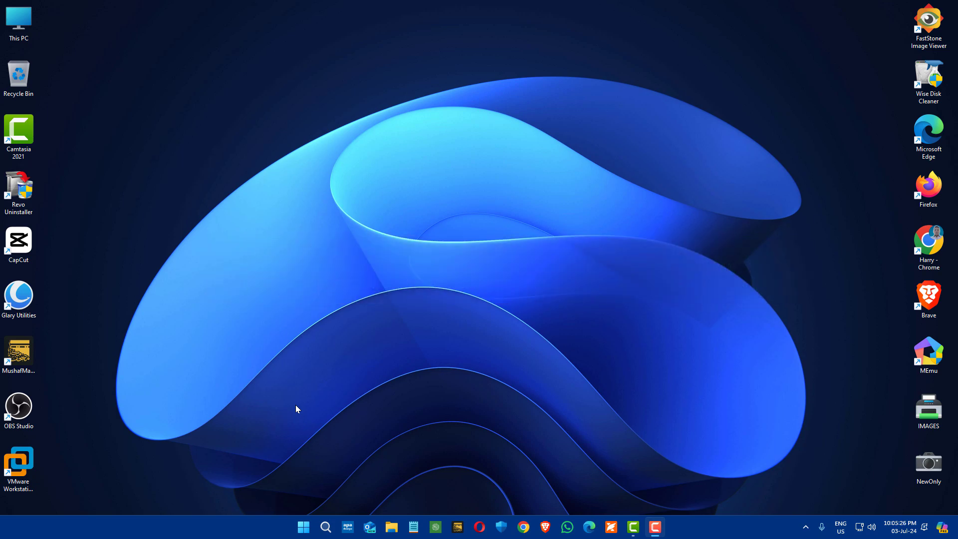
# Open the Night light settings from the system's Display settings.
pyautogui.press('super+i')
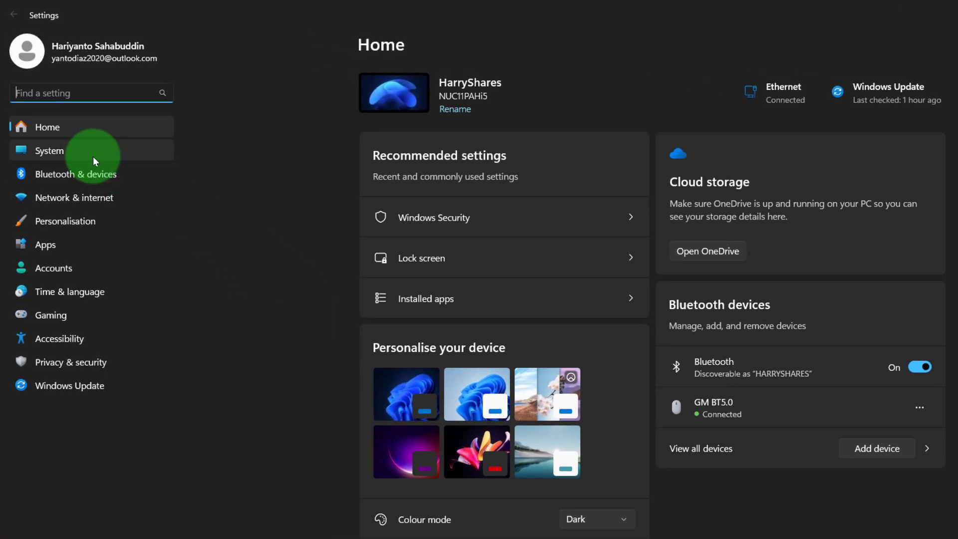
pyautogui.click(91, 157)
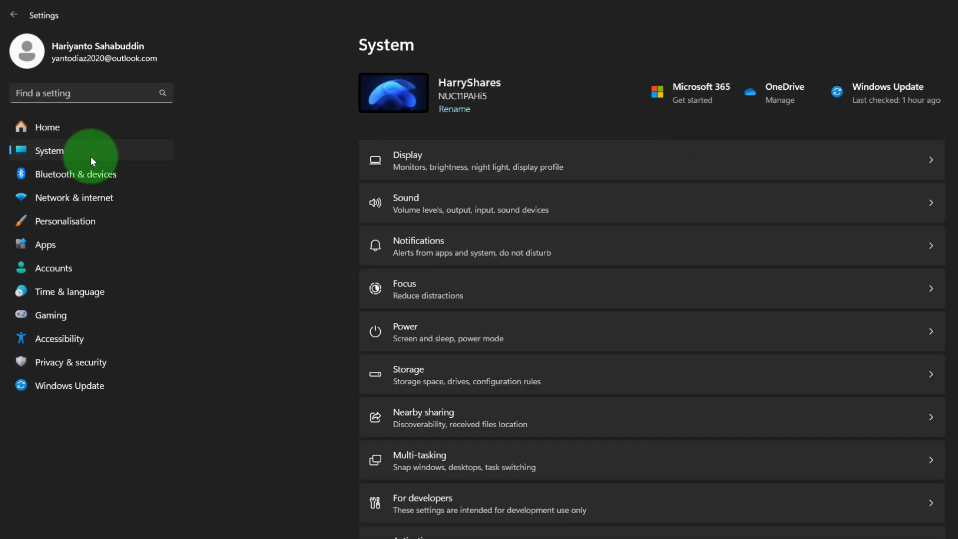
pyautogui.click(504, 162)
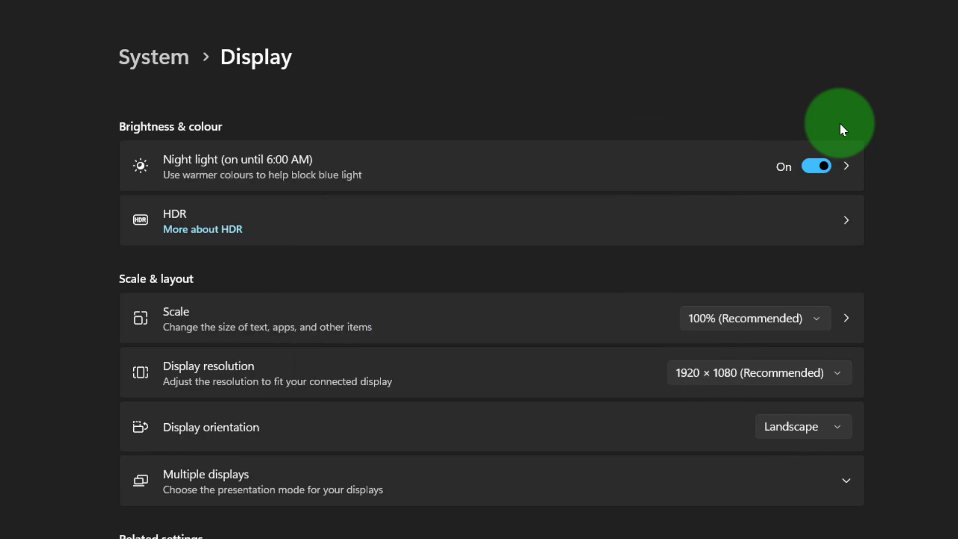
pyautogui.click(847, 157)
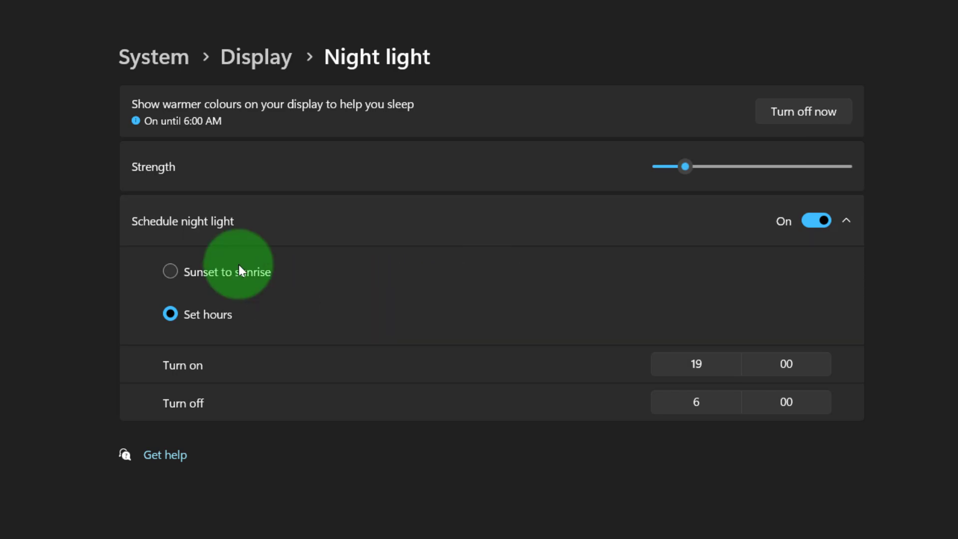
# Try the Sunset to sunrise night light schedule, return it to Set hours, and test the strength slider.
pyautogui.click(252, 276)
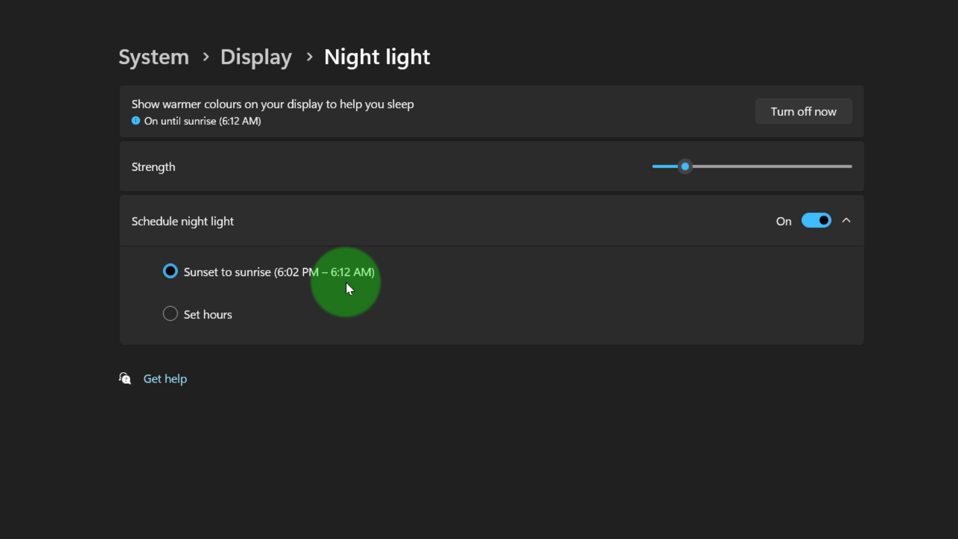
pyautogui.click(236, 324)
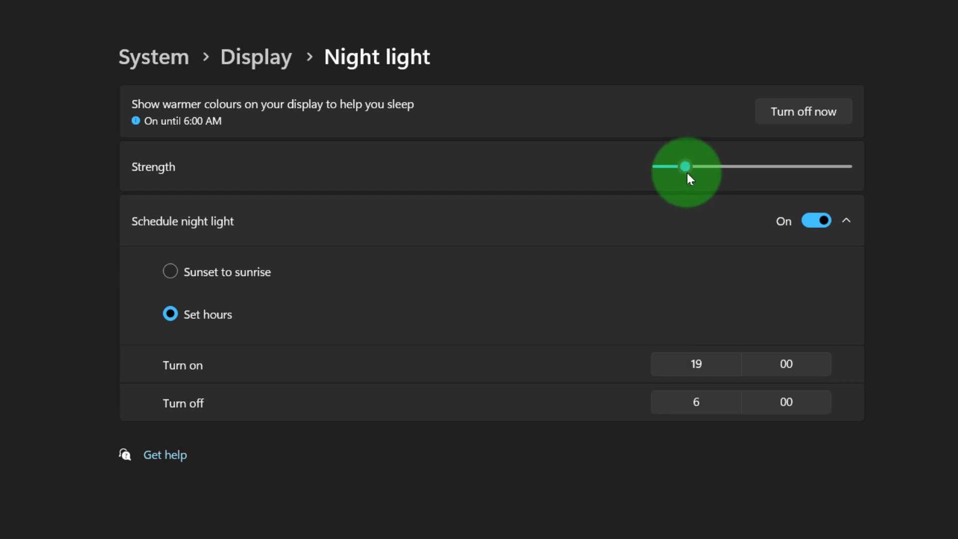
pyautogui.moveTo(688, 173)
pyautogui.moveTo(688, 172)
pyautogui.mouseDown()
pyautogui.moveTo(837, 193)
pyautogui.moveTo(772, 160)
pyautogui.moveTo(687, 163)
pyautogui.mouseUp()
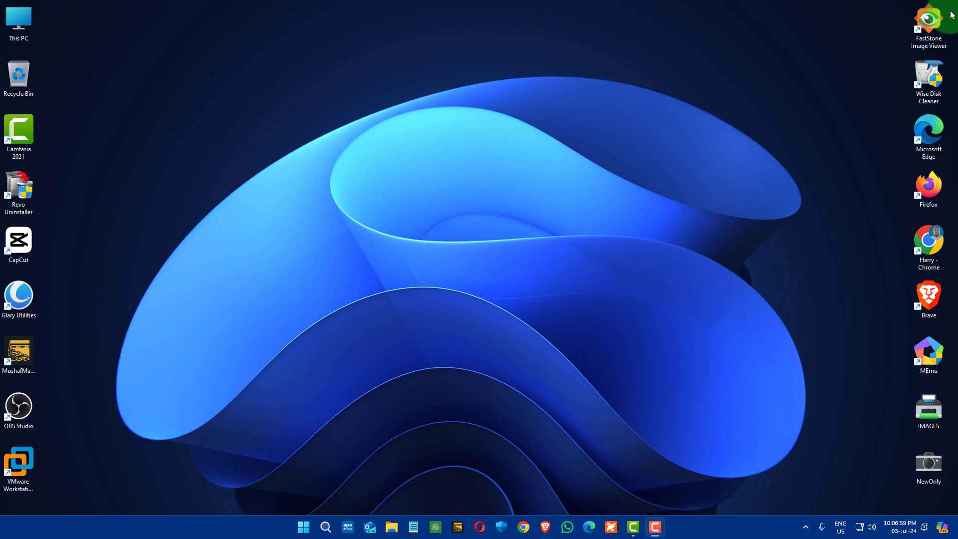
# Open the system's Notifications settings and expand the options for turning on do not disturb automatically.
pyautogui.press('super+i')
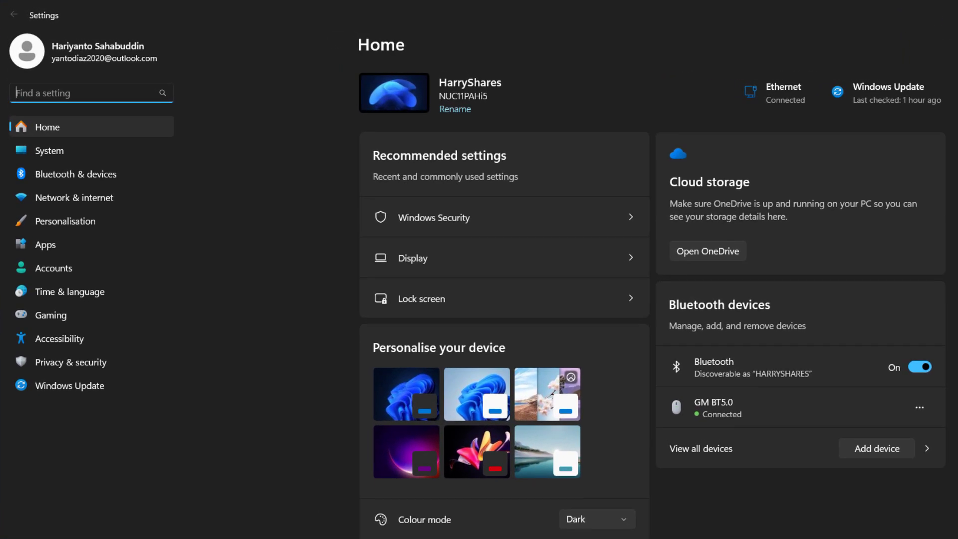
pyautogui.click(120, 155)
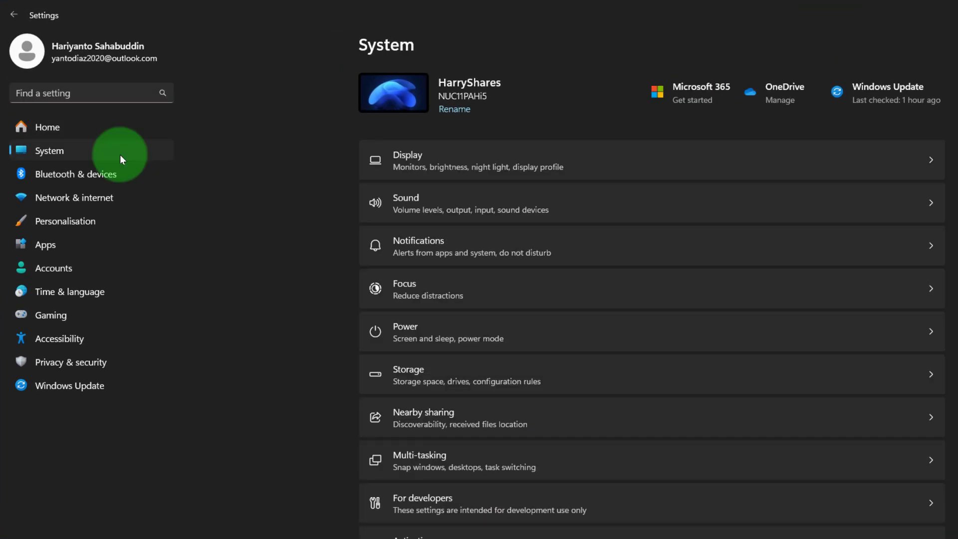
pyautogui.click(475, 259)
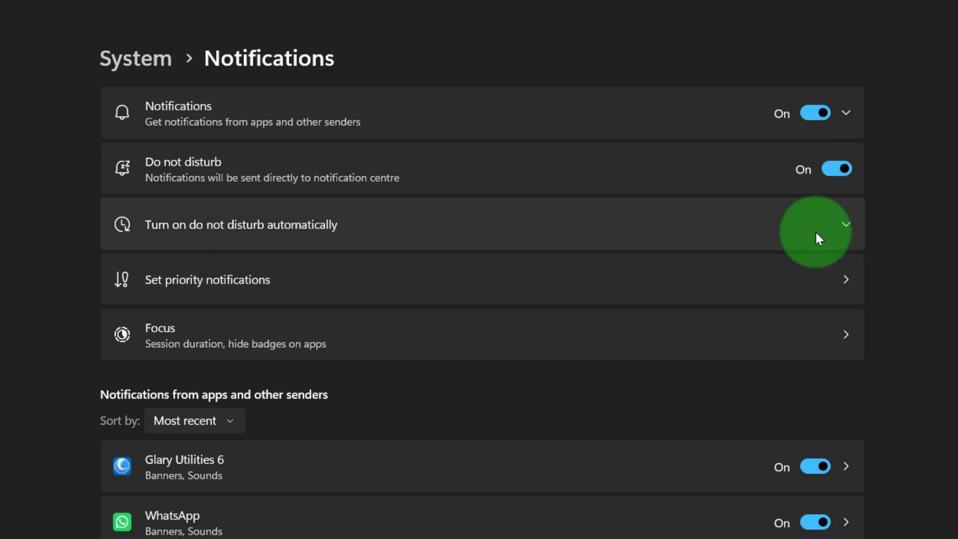
pyautogui.click(848, 227)
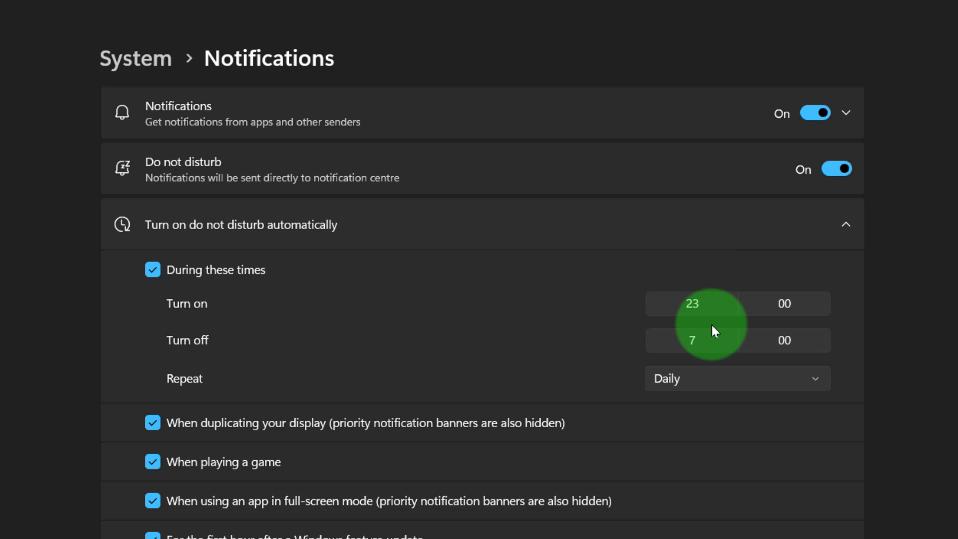
# Set an earlier turn-on hour for the automatic do not disturb schedule.
pyautogui.click(700, 312)
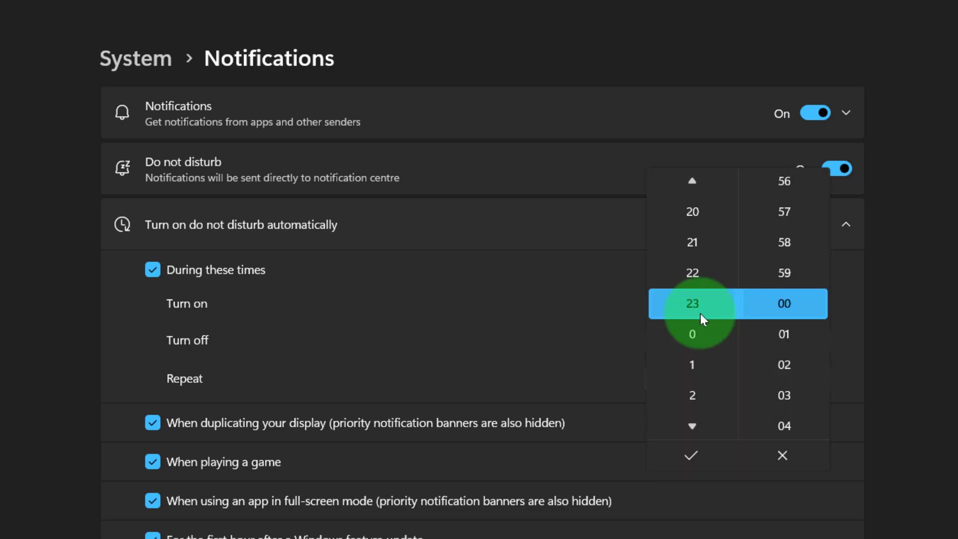
pyautogui.scroll(4, 699, 313)
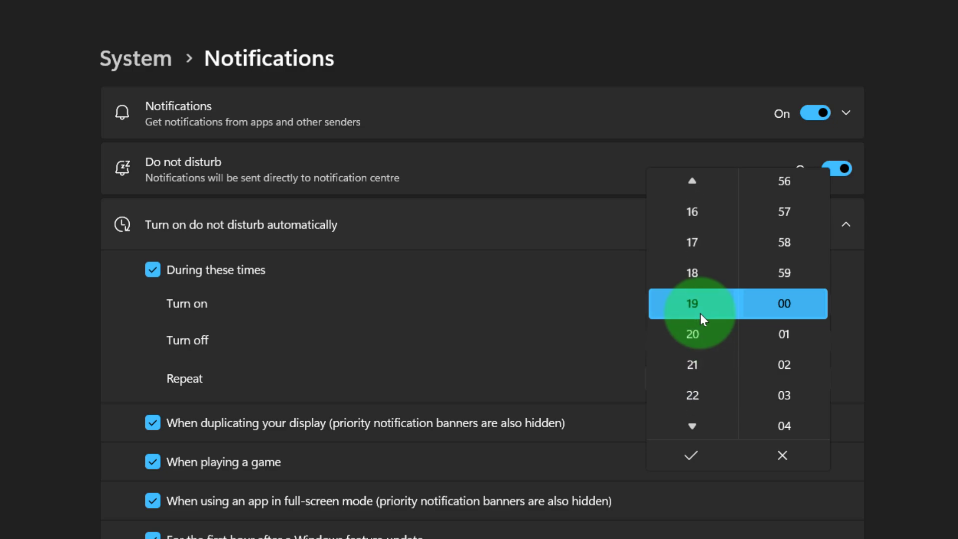
pyautogui.scroll(1, 700, 313)
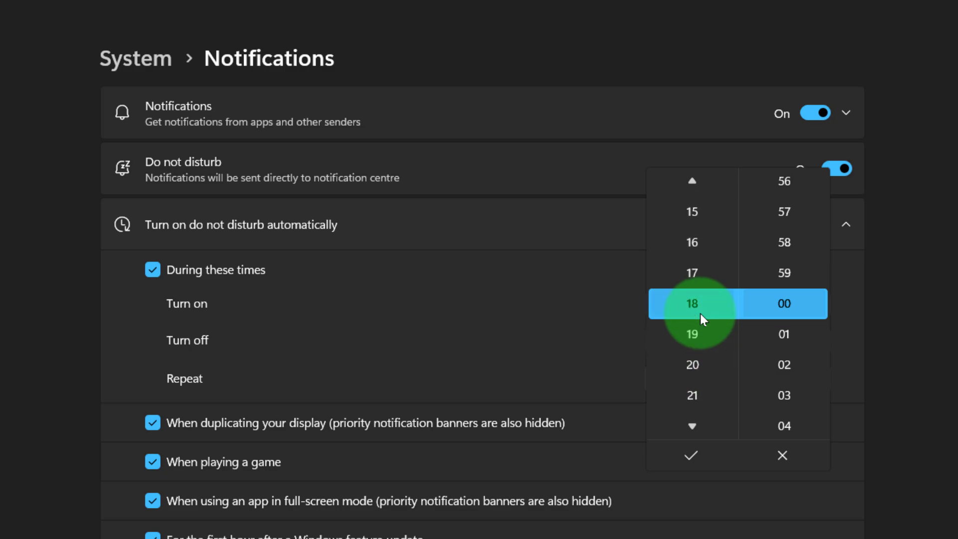
pyautogui.scroll(1, 699, 266)
pyautogui.scroll(-1, 702, 271)
pyautogui.click(709, 284)
pyautogui.click(690, 459)
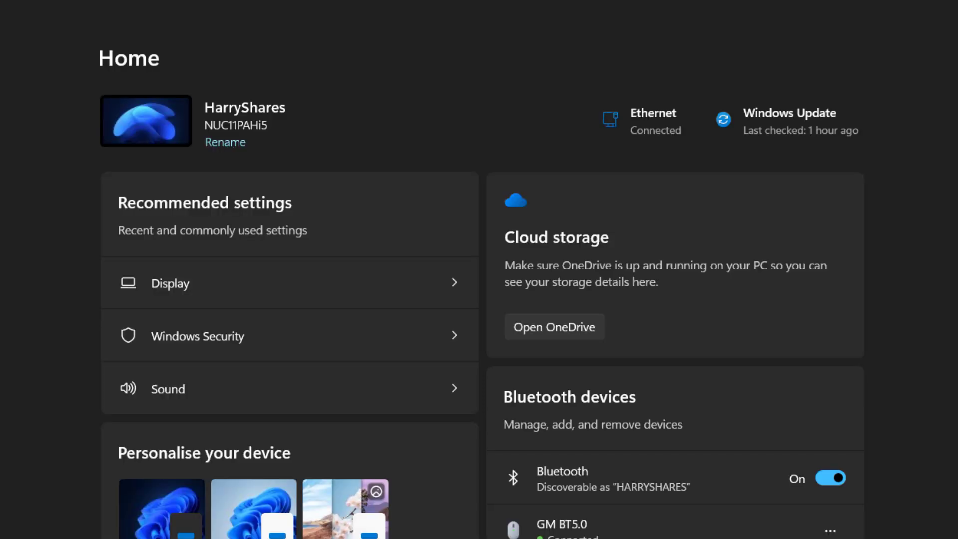
# Configure Storage Sense to delete recycle bin files that have been there for over 14 days.
pyautogui.click(39, 107)
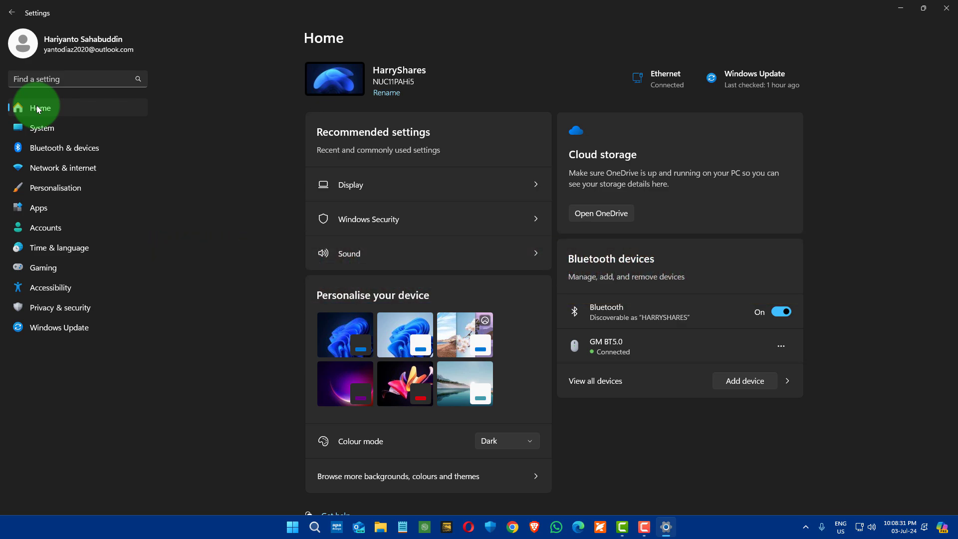
pyautogui.click(97, 132)
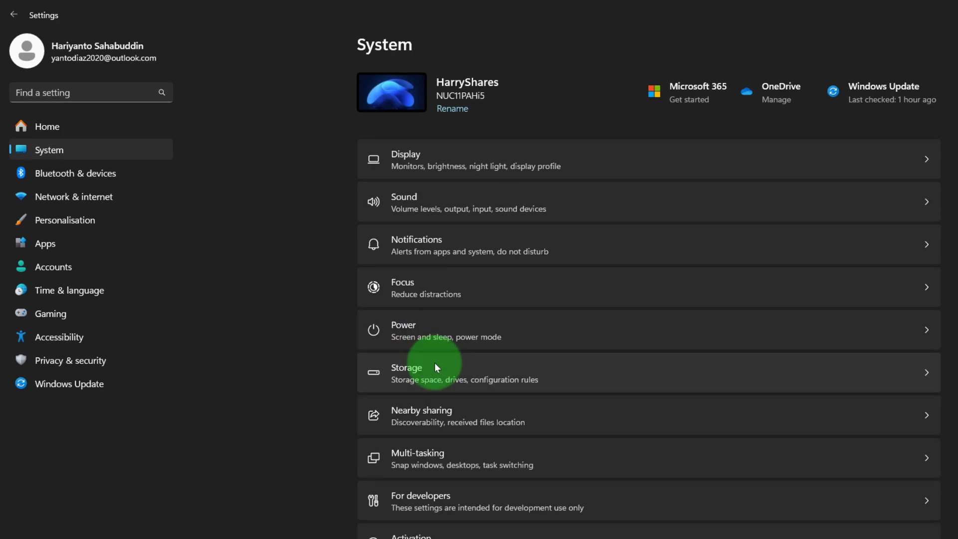
pyautogui.click(436, 375)
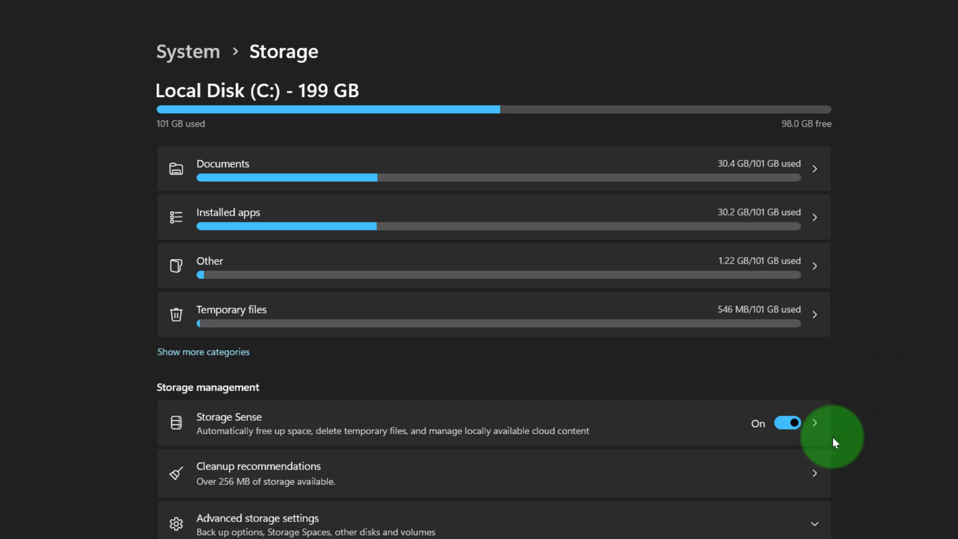
pyautogui.click(819, 424)
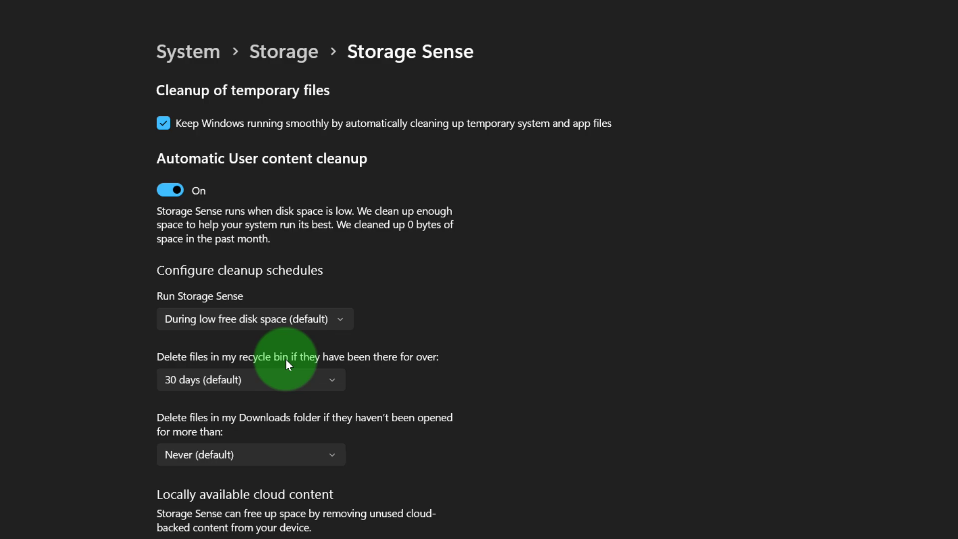
pyautogui.click(298, 379)
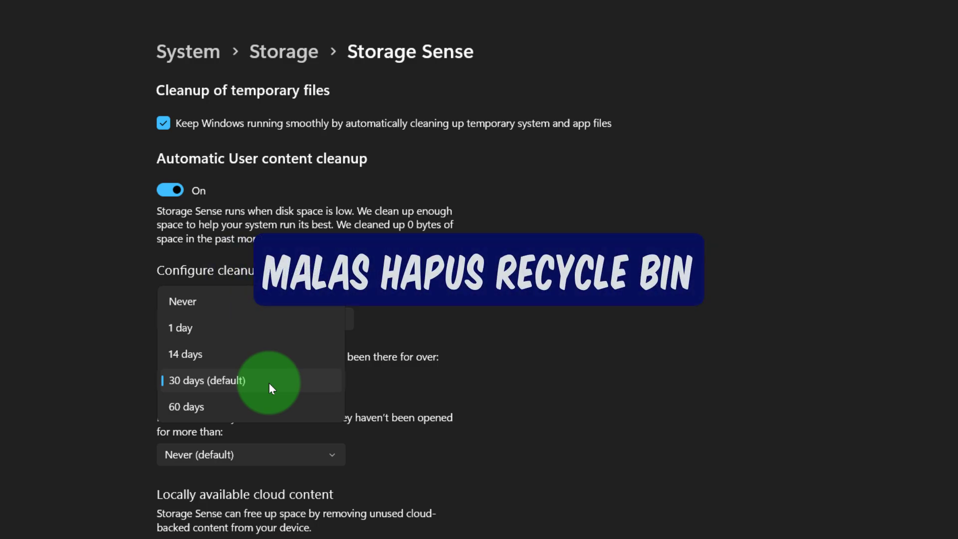
pyautogui.click(264, 355)
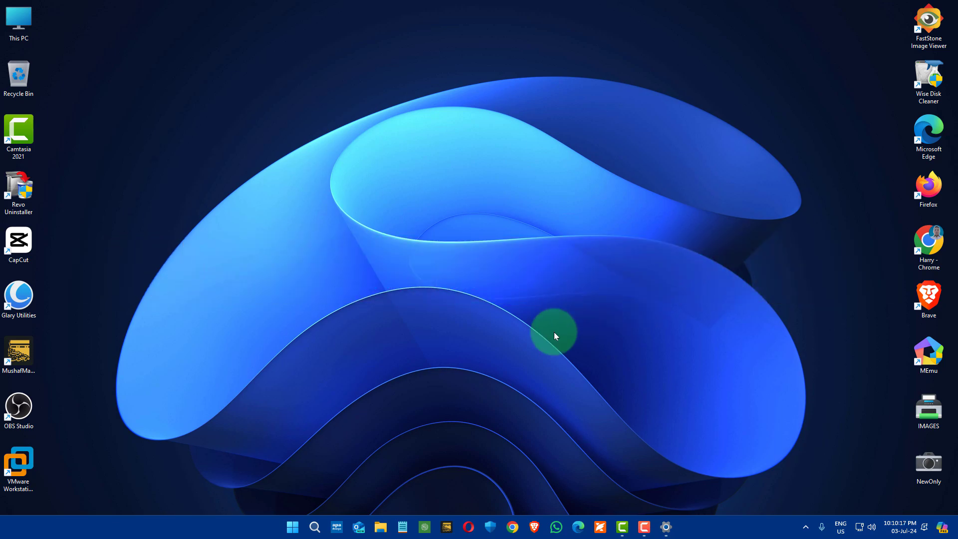
# Open the Brave browser, minimise it, and inspect the taskbar options available for closing it.
pyautogui.click(534, 527)
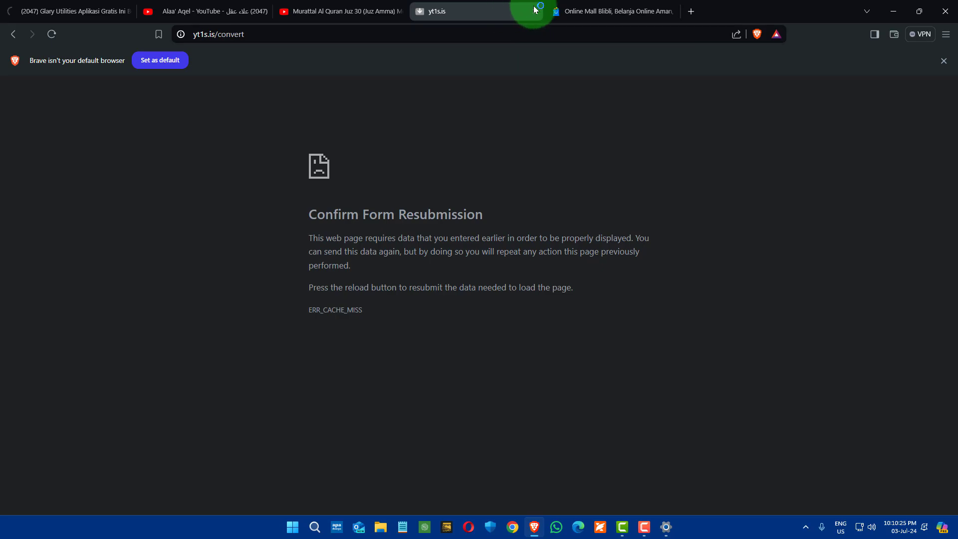
pyautogui.click(890, 7)
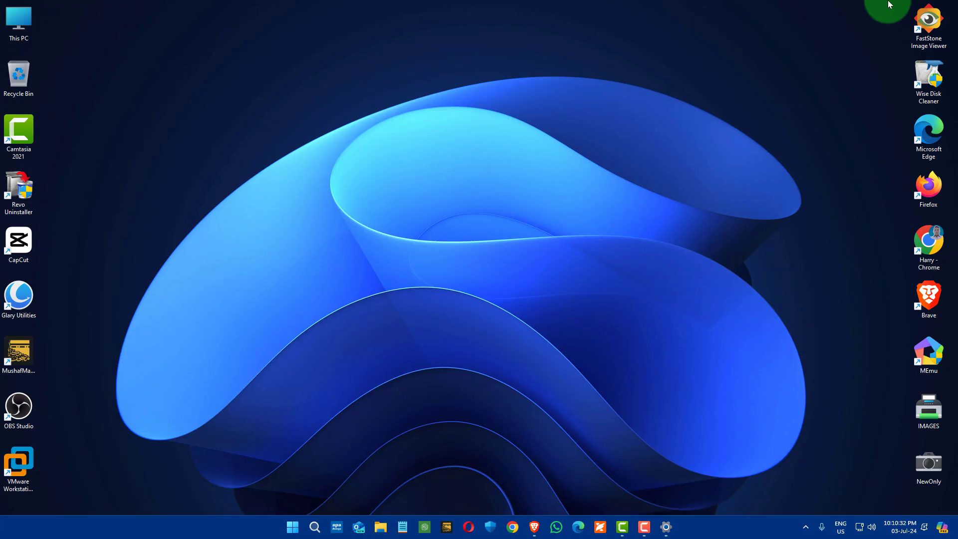
pyautogui.rightClick(536, 527)
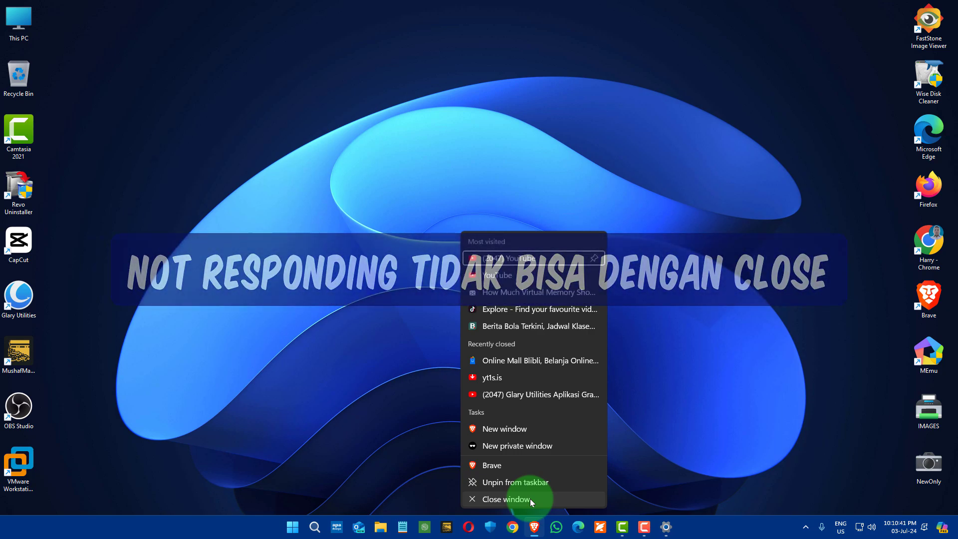
pyautogui.click(728, 531)
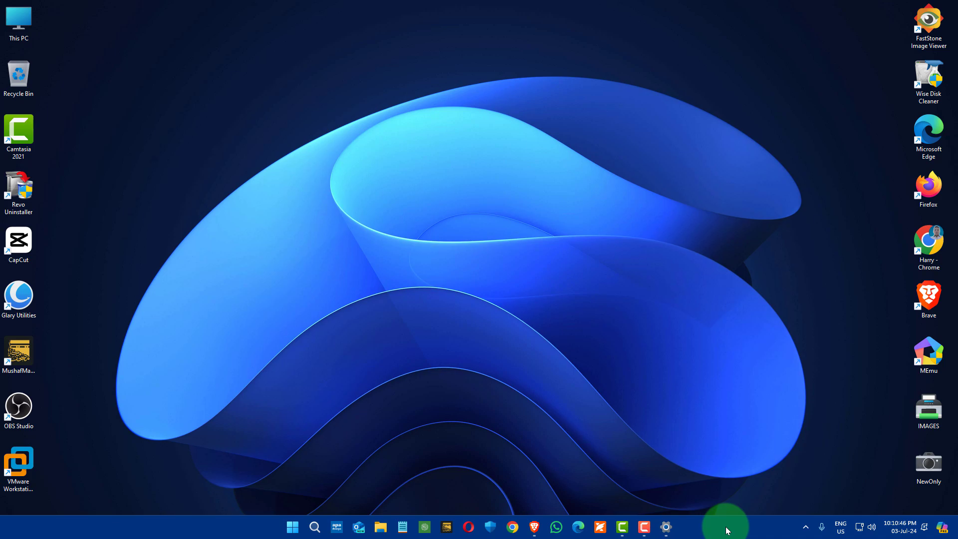
# Return to Settings and open the For developers page of the System settings.
pyautogui.click(665, 529)
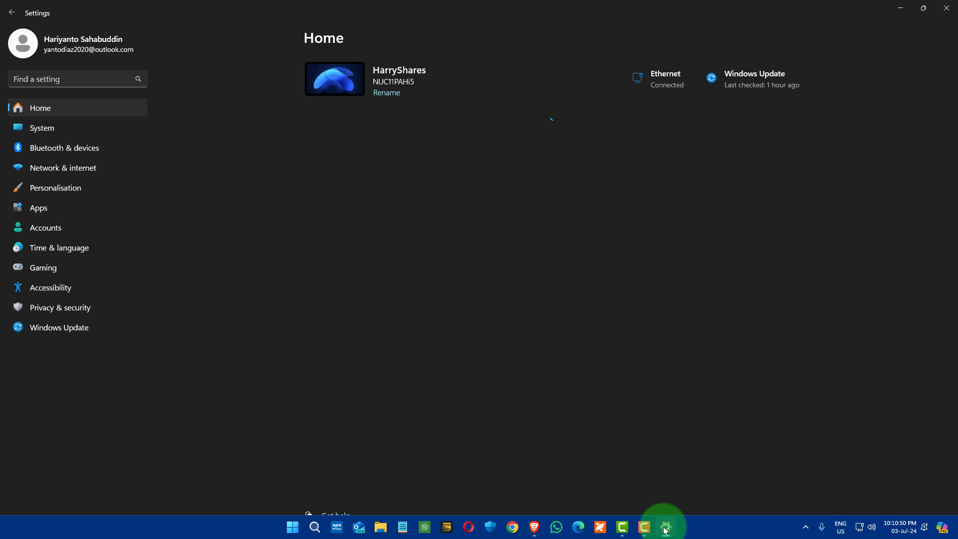
pyautogui.click(34, 129)
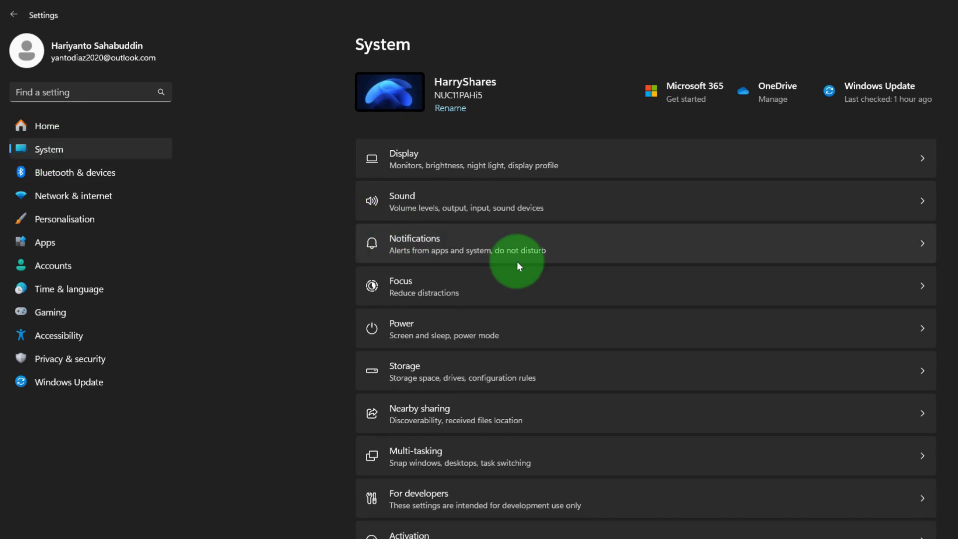
pyautogui.scroll(-3, 518, 263)
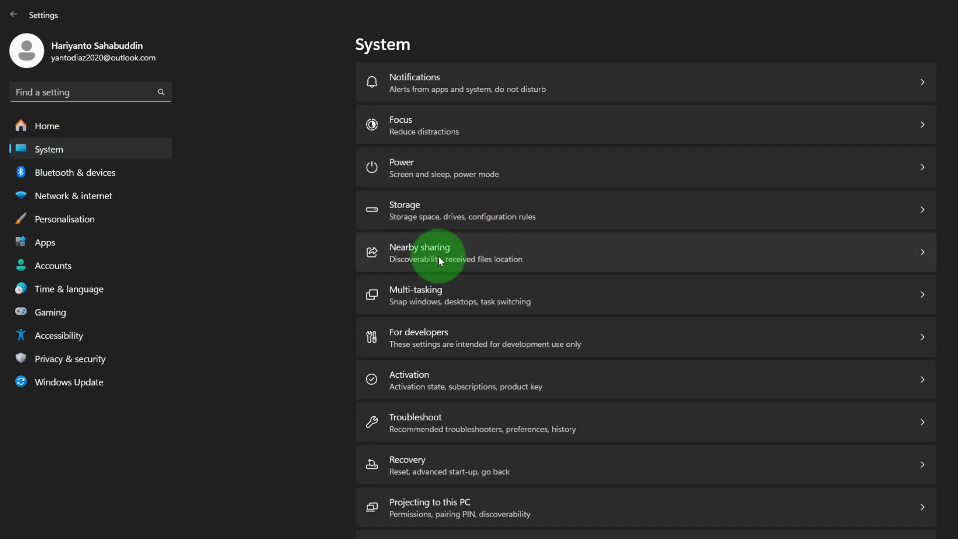
pyautogui.click(454, 342)
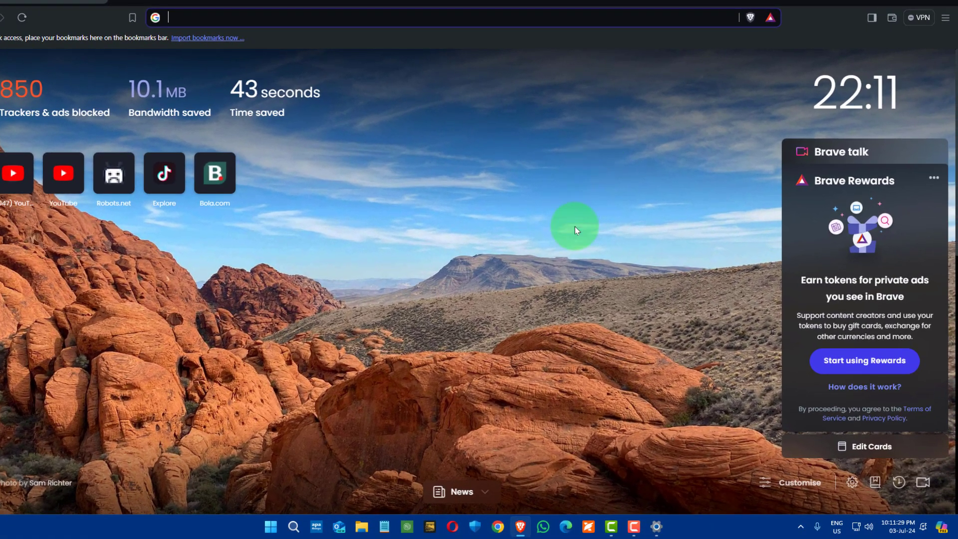
# Check Brave's taskbar options, and turn on End Task in the For developers settings.
pyautogui.rightClick(521, 526)
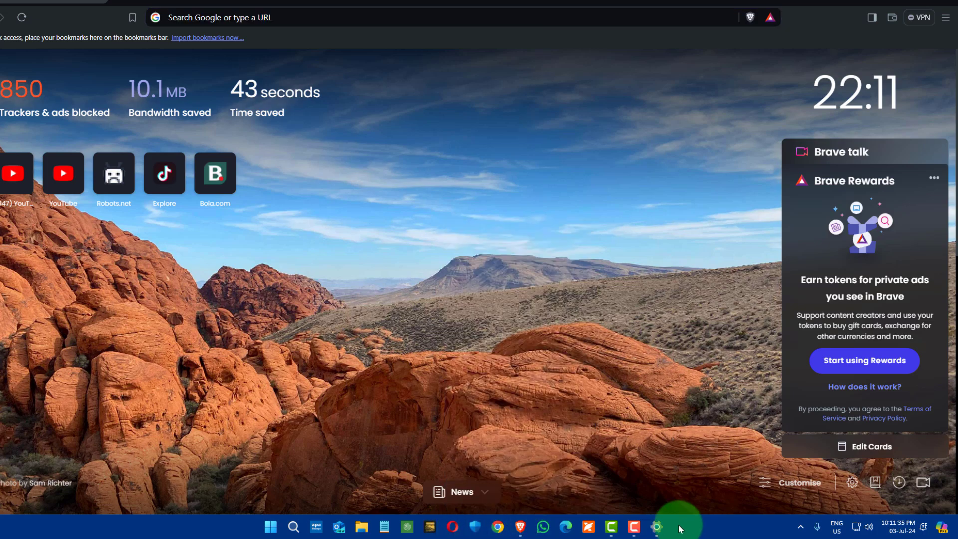
pyautogui.click(667, 530)
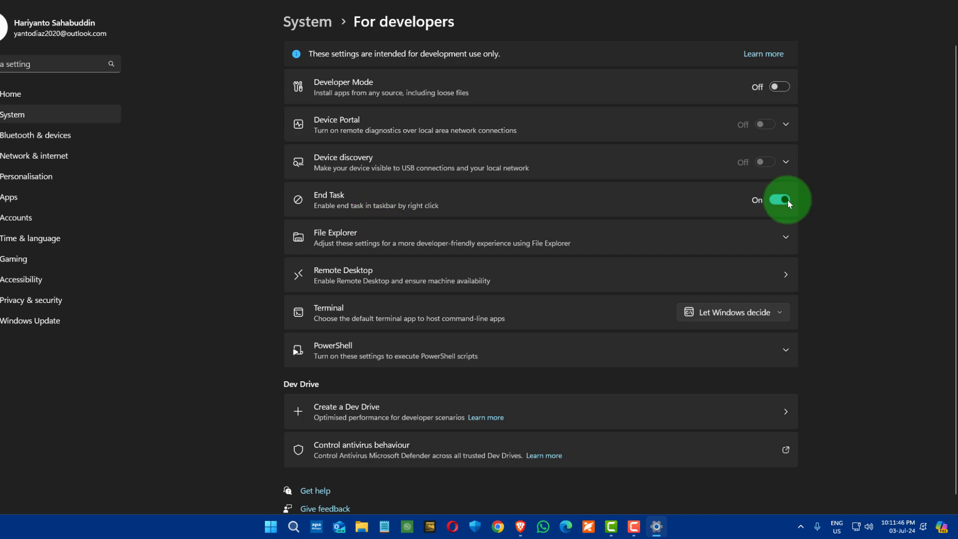
pyautogui.click(886, 25)
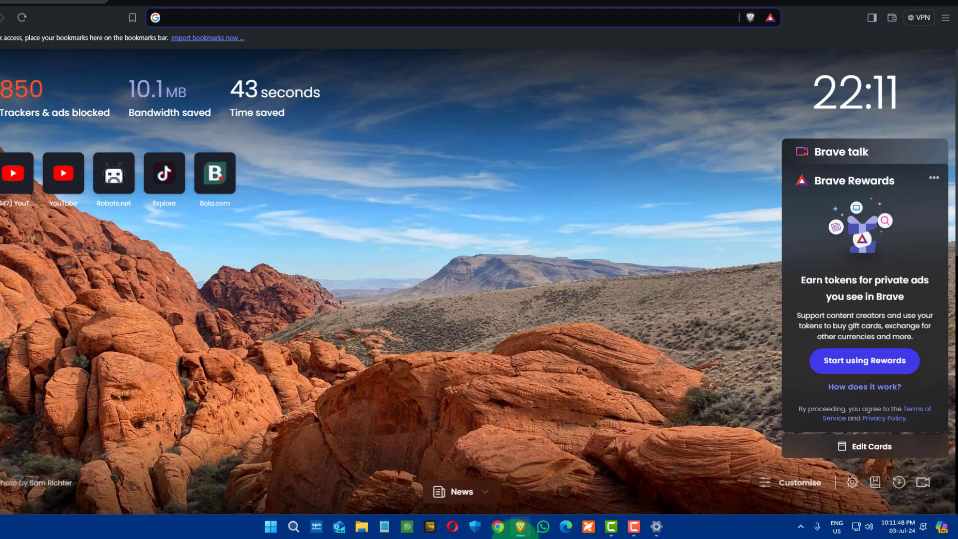
# Inspect the End task option in Brave's taskbar commands without using it, and open Task Manager.
pyautogui.rightClick(523, 525)
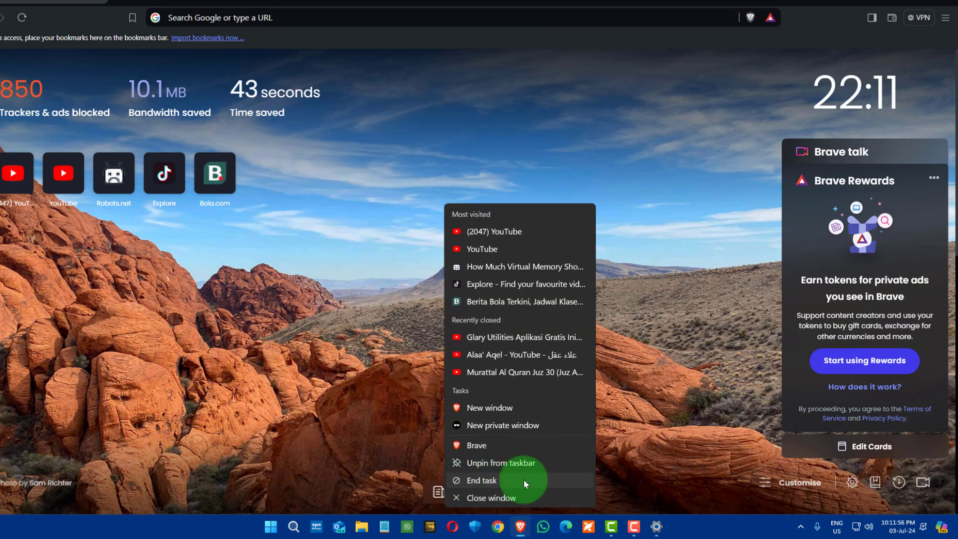
pyautogui.rightClick(723, 533)
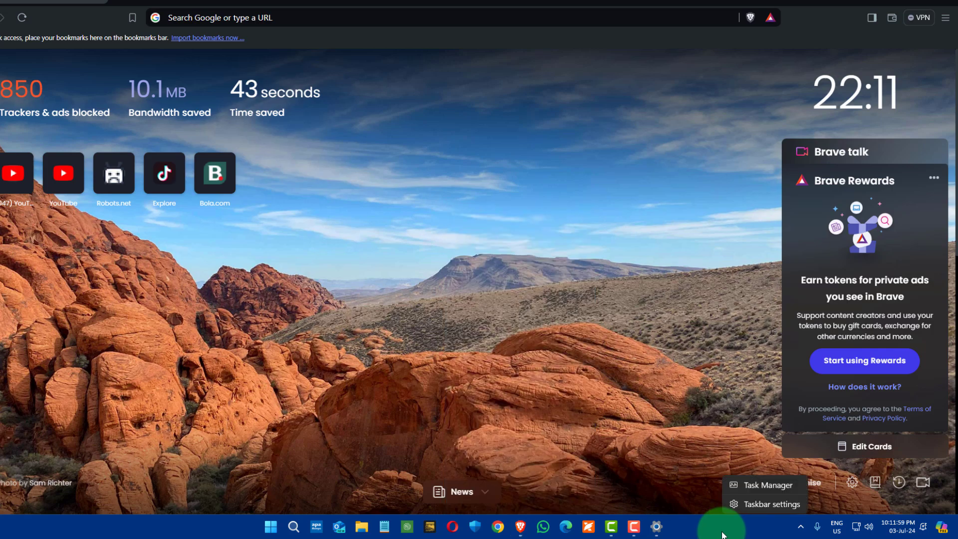
pyautogui.click(753, 480)
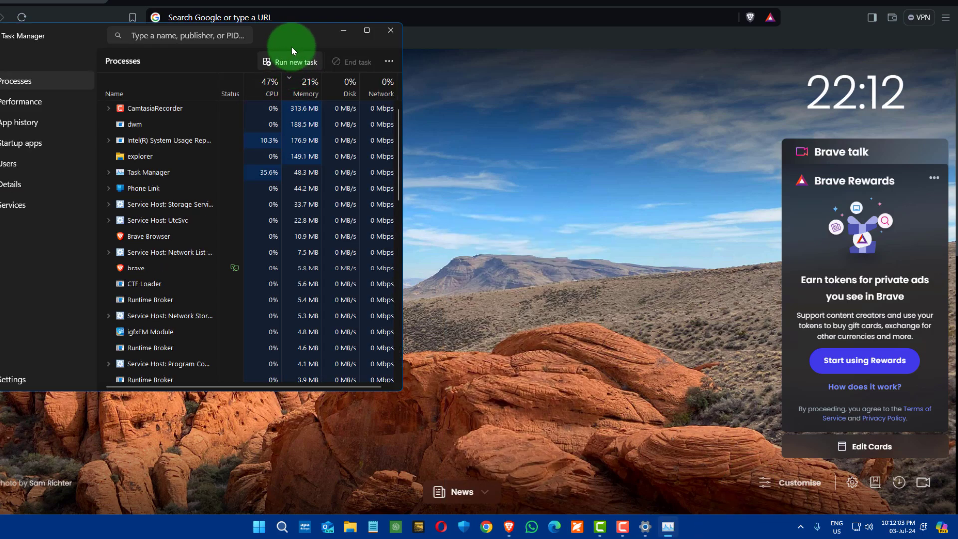
# Inspect the commands available for the Brave Browser process in Task Manager, without ending it there.
pyautogui.moveTo(288, 37); pyautogui.dragTo(370, 48)
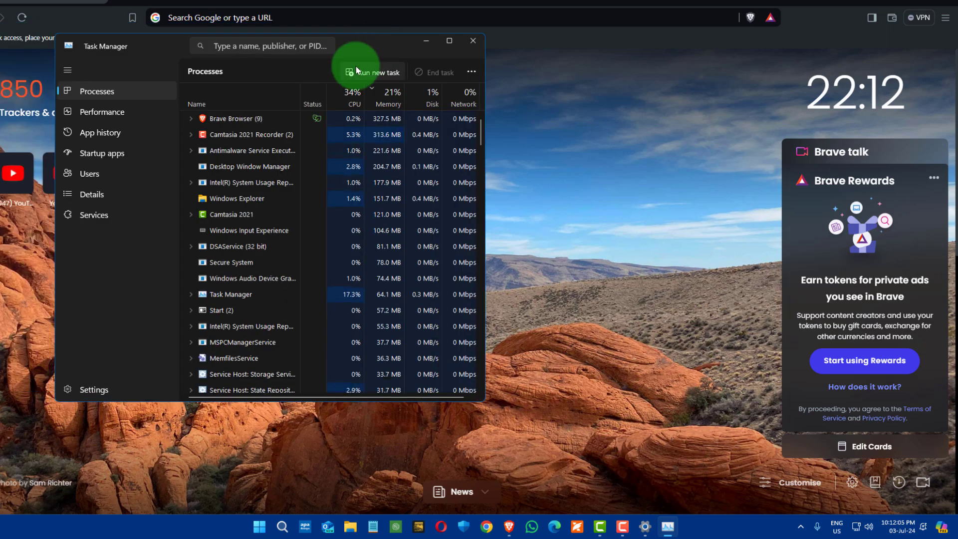
pyautogui.click(254, 122)
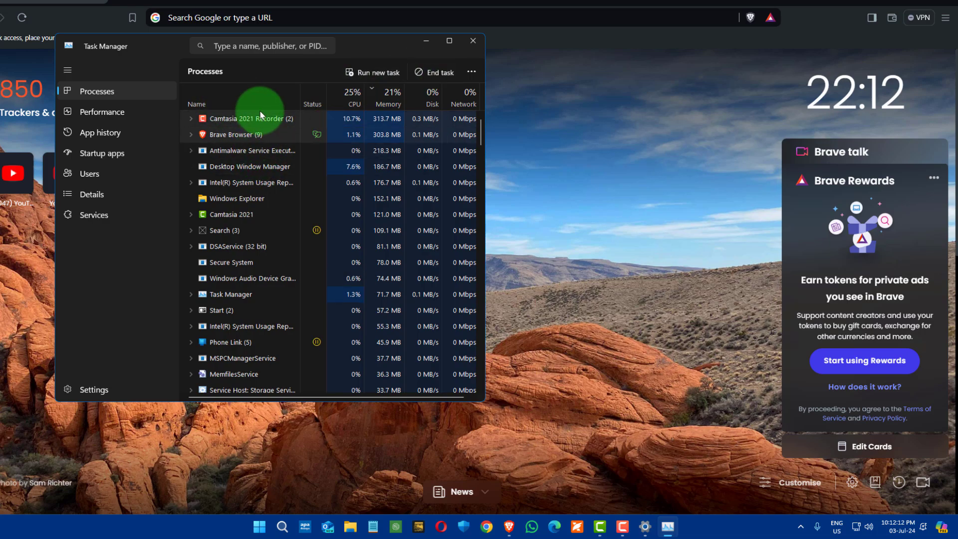
pyautogui.rightClick(262, 134)
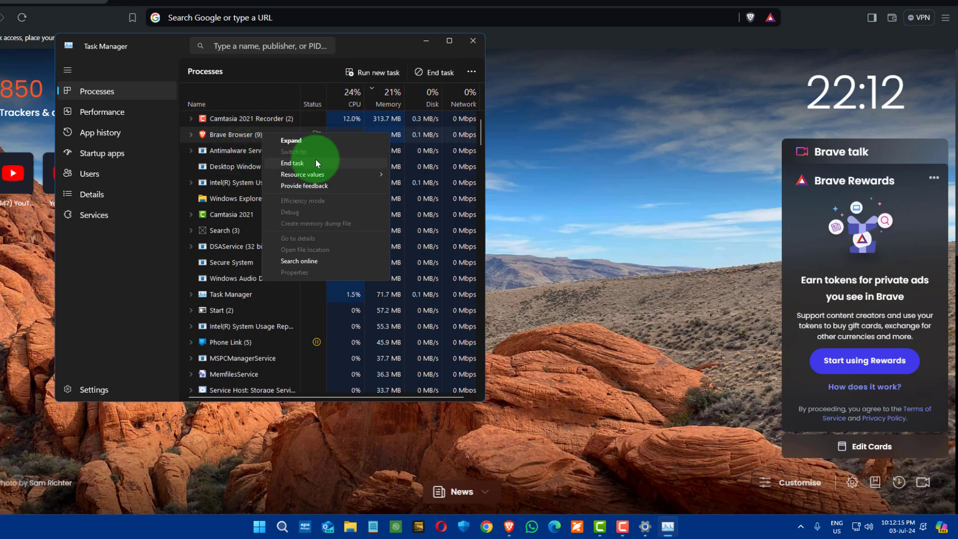
pyautogui.click(505, 125)
# Close Task Manager and end the Brave task from its taskbar commands.
pyautogui.click(473, 41)
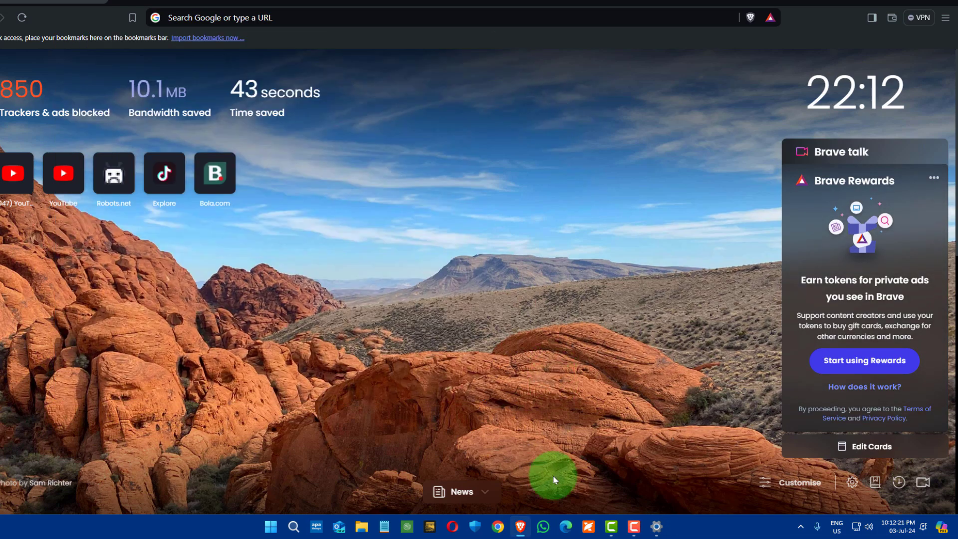
pyautogui.rightClick(519, 531)
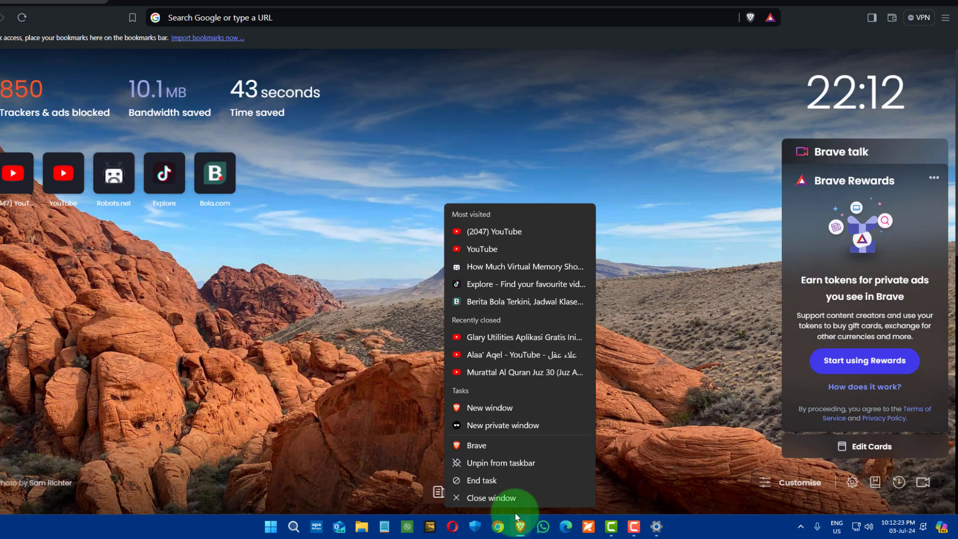
pyautogui.click(519, 478)
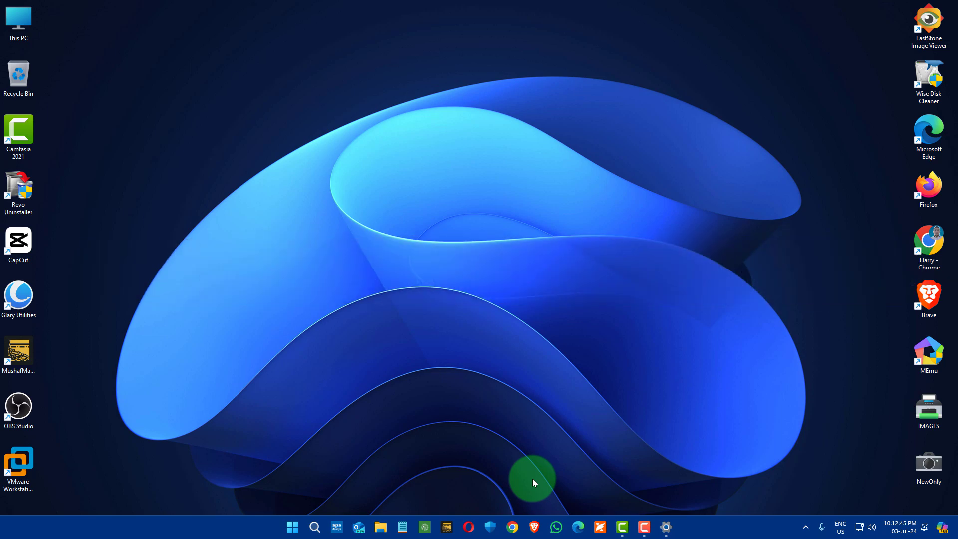
# Open the Downloads folder in File Explorer and examine how the file names are displayed.
pyautogui.click(389, 528)
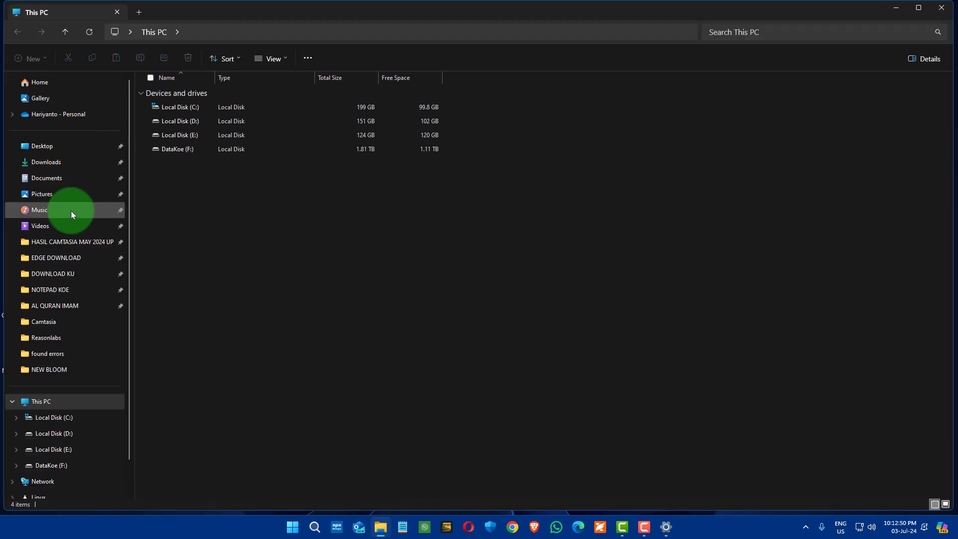
pyautogui.click(69, 167)
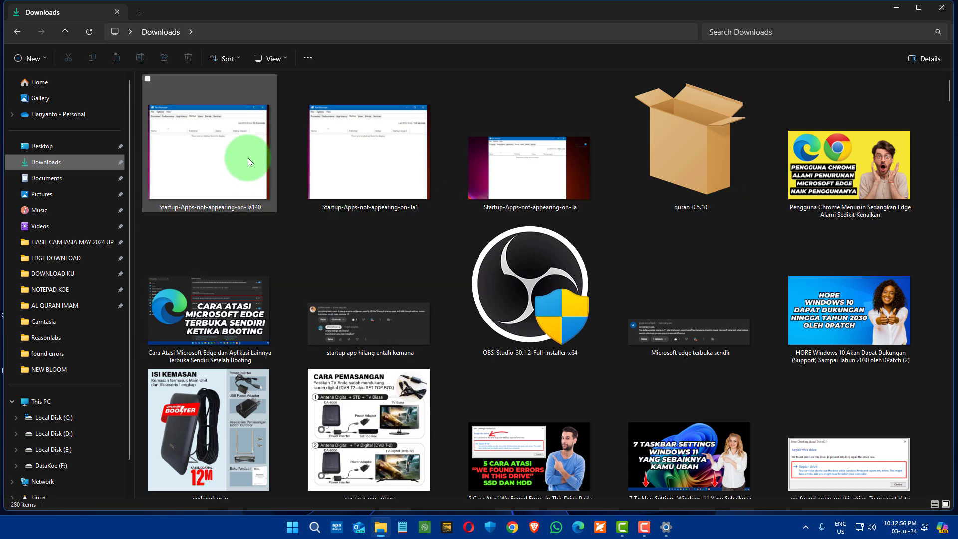
pyautogui.click(284, 59)
pyautogui.click(796, 188)
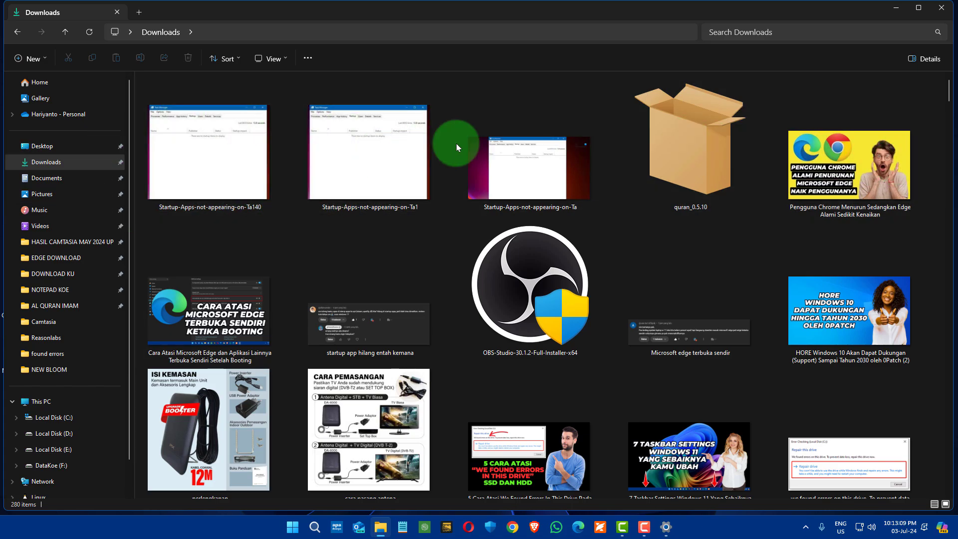
pyautogui.moveTo(808, 293)
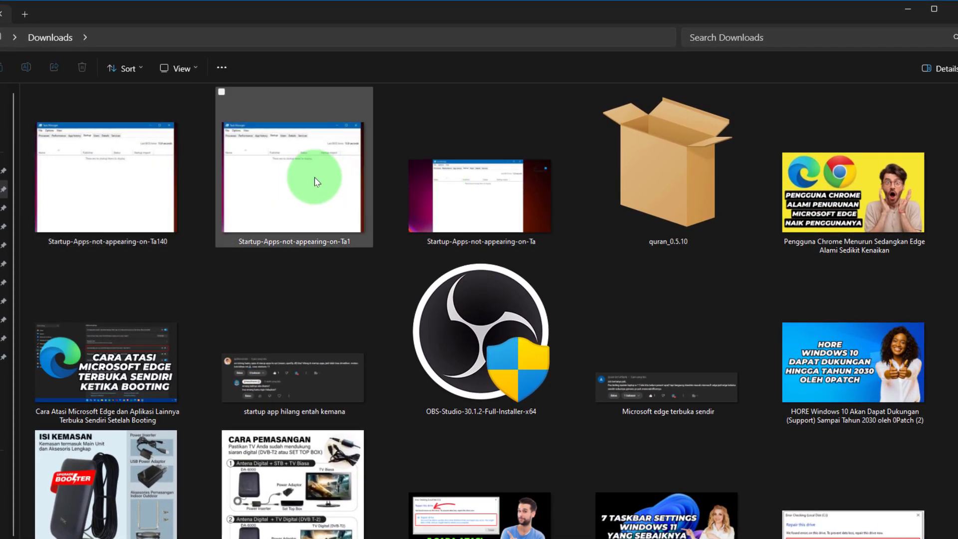
pyautogui.moveTo(314, 178)
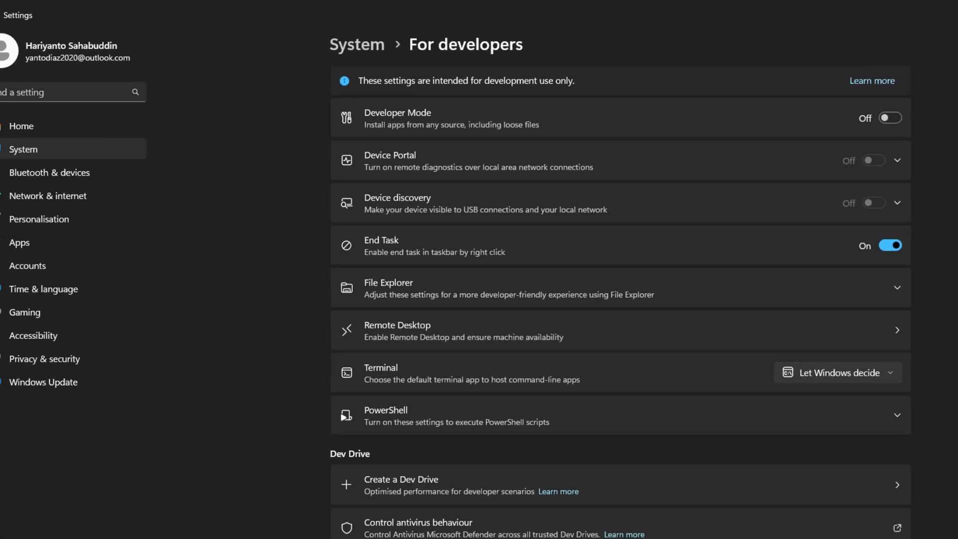
# In the For developers page of the System settings, expand the File Explorer options and turn on Show file extensions.
pyautogui.click(61, 152)
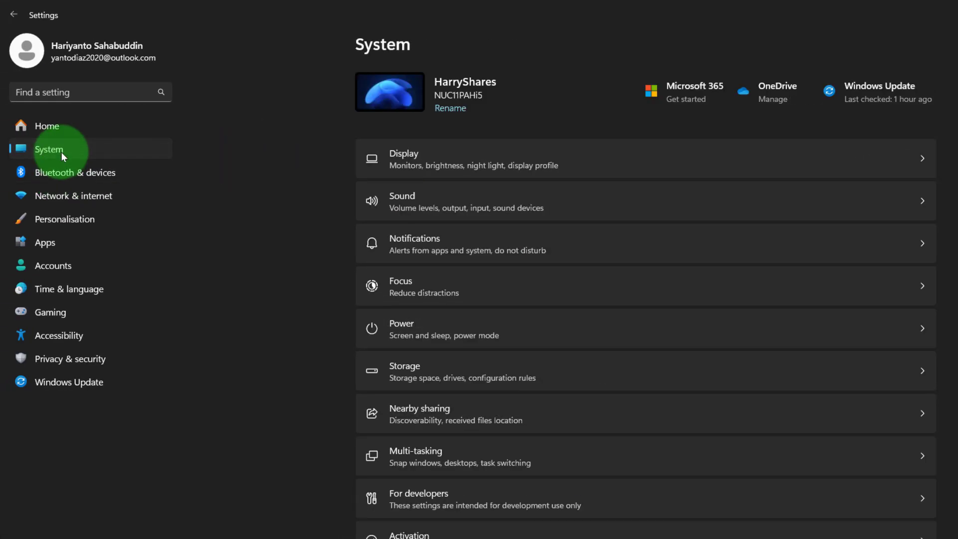
pyautogui.click(534, 499)
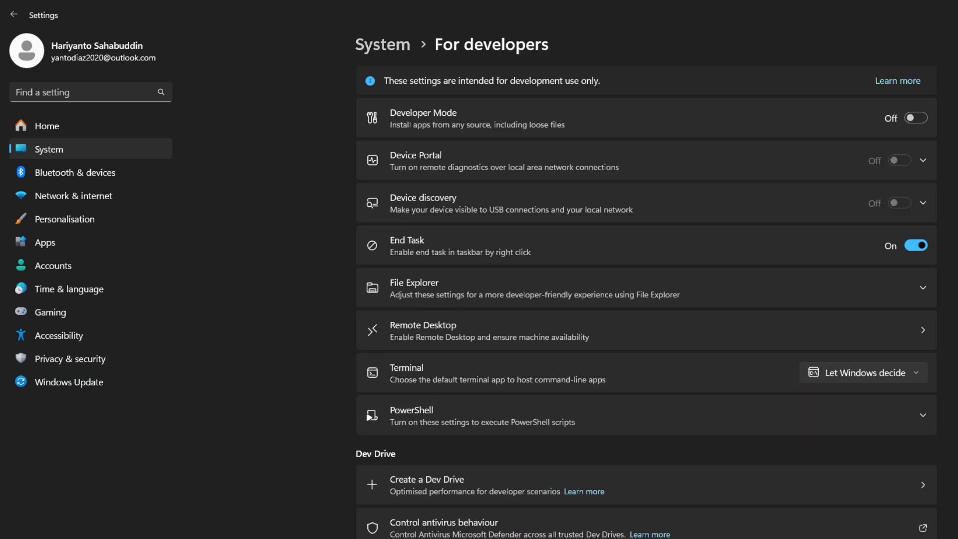
pyautogui.click(923, 287)
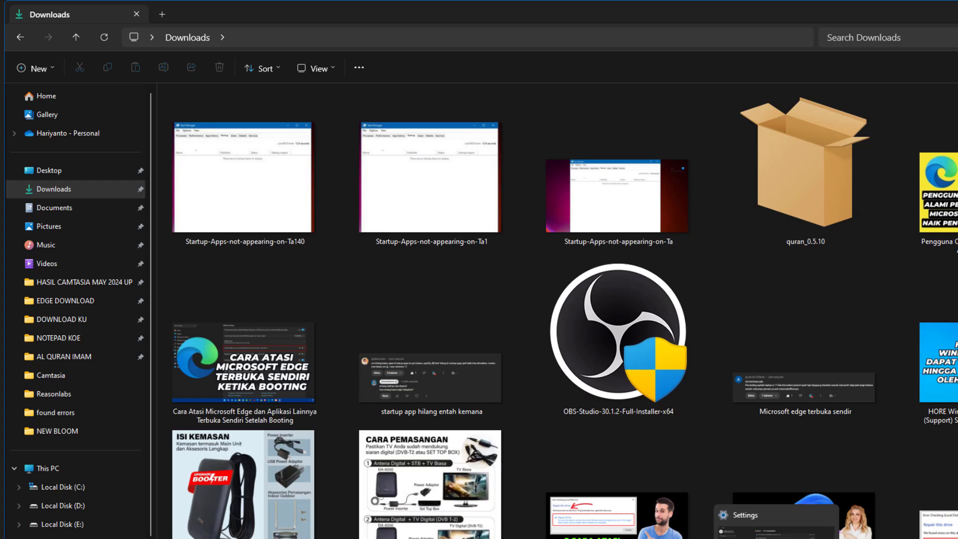
pyautogui.click(777, 538)
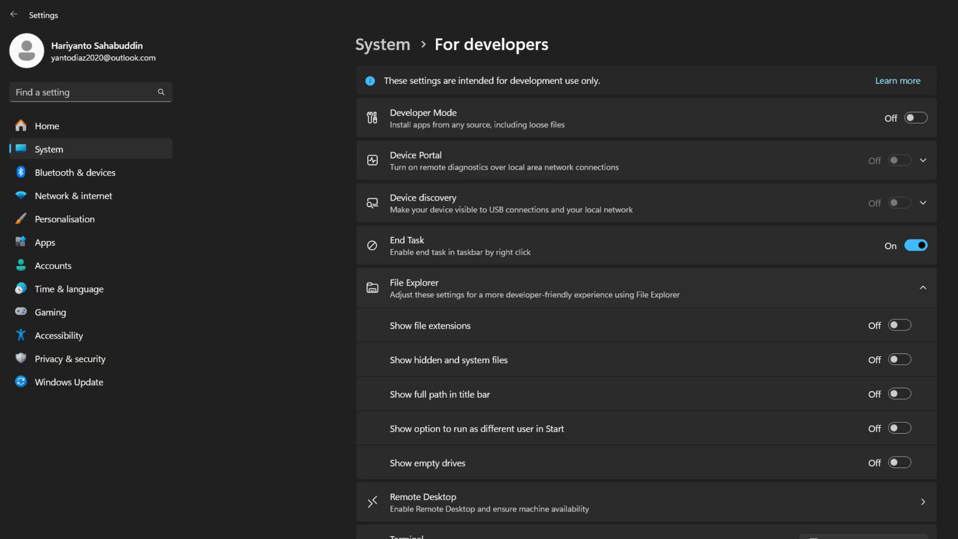
pyautogui.click(908, 322)
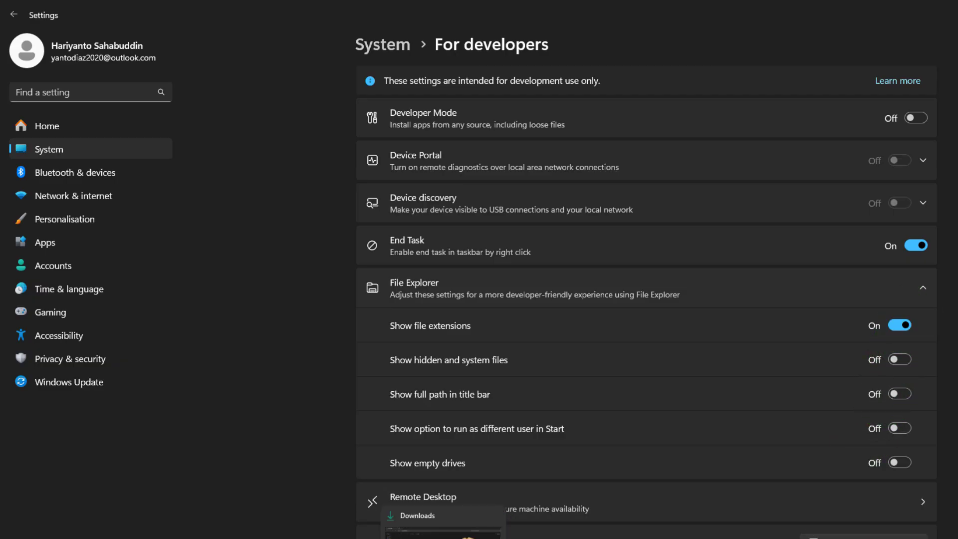
# Snap the Downloads window side by side with Settings and look through the files for their extensions.
pyautogui.click(410, 516)
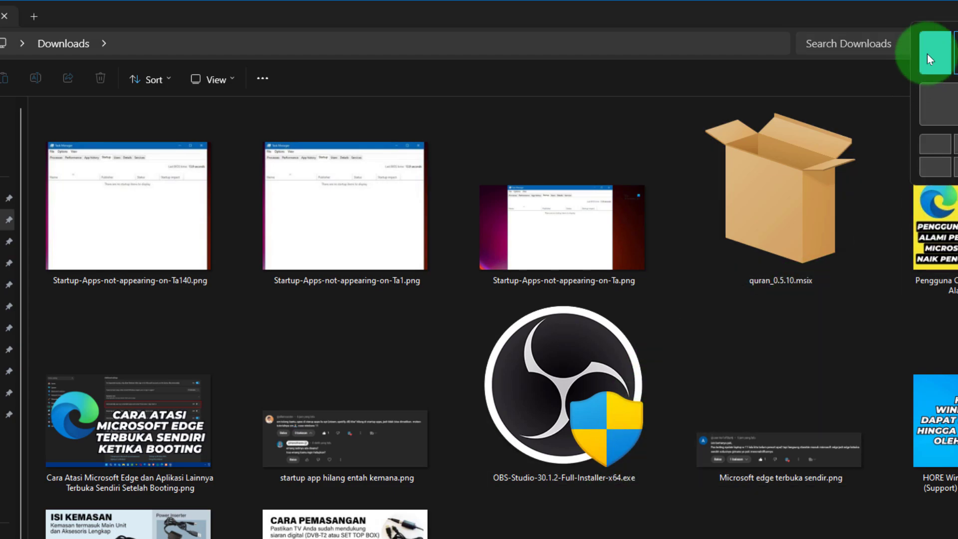
pyautogui.click(927, 54)
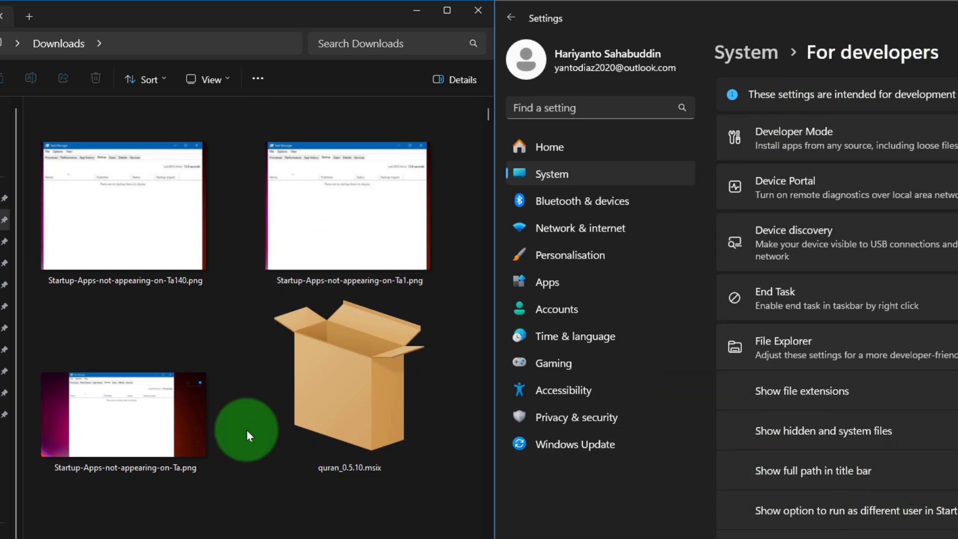
pyautogui.scroll(-10, 437, 454)
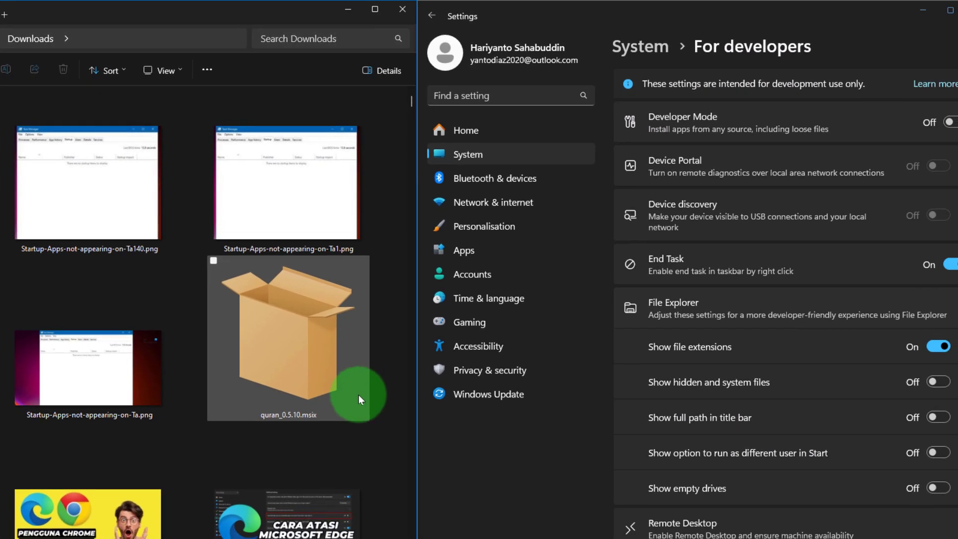
pyautogui.scroll(-5, 124, 469)
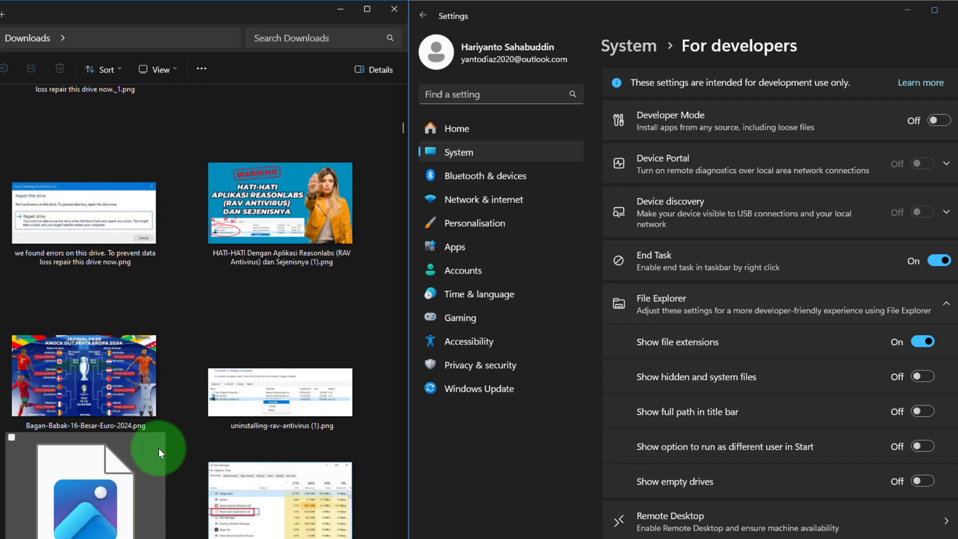
pyautogui.scroll(-5, 159, 448)
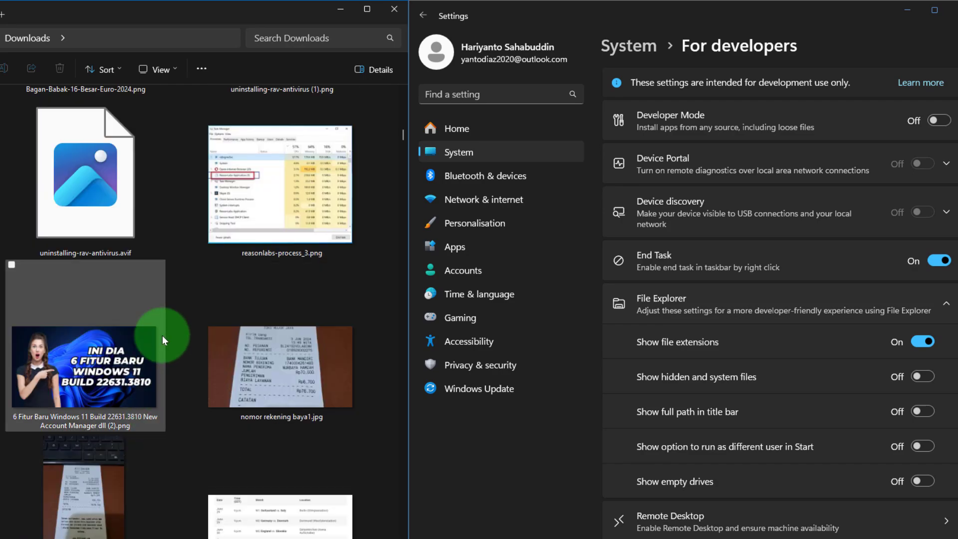
pyautogui.scroll(15, 163, 329)
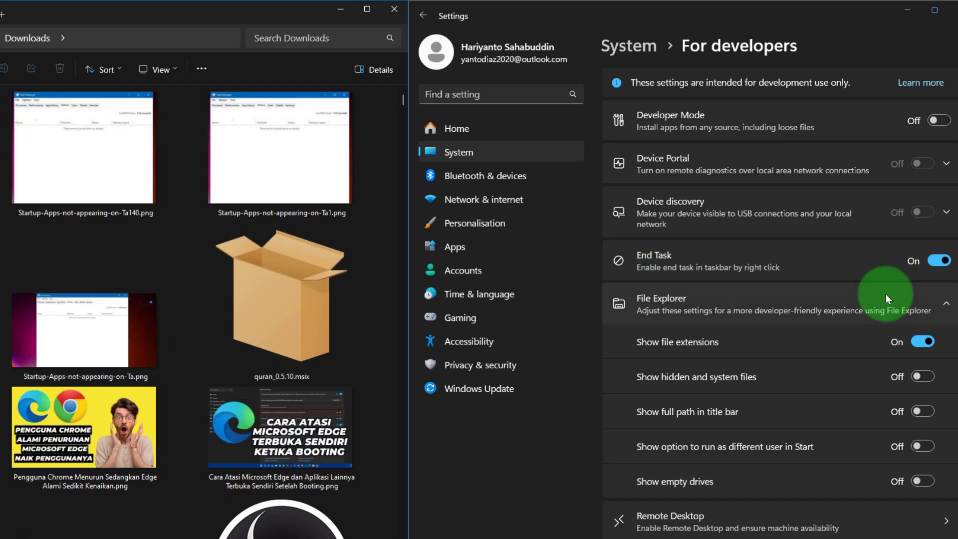
# Turn off Show file extensions and compare how the file names appear in Downloads.
pyautogui.click(921, 341)
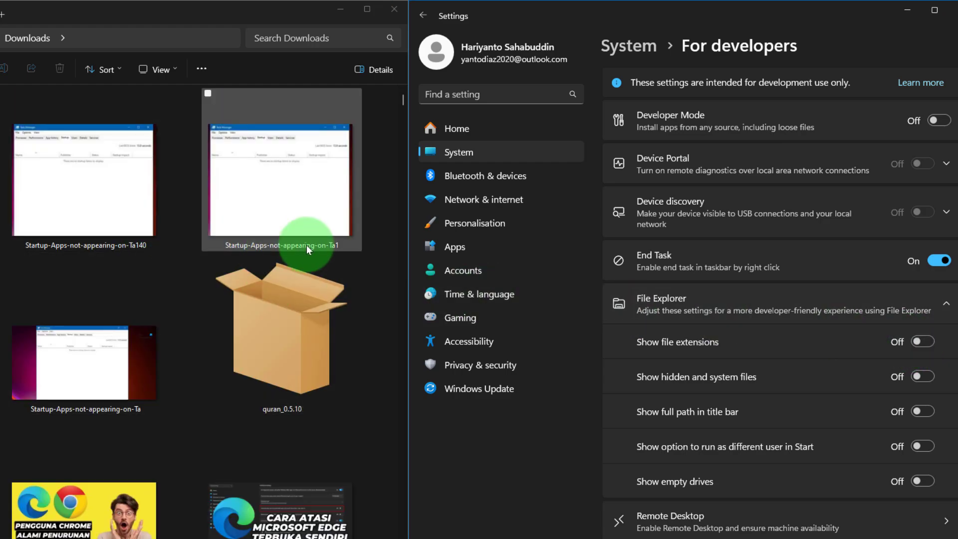
pyautogui.scroll(-5, 254, 337)
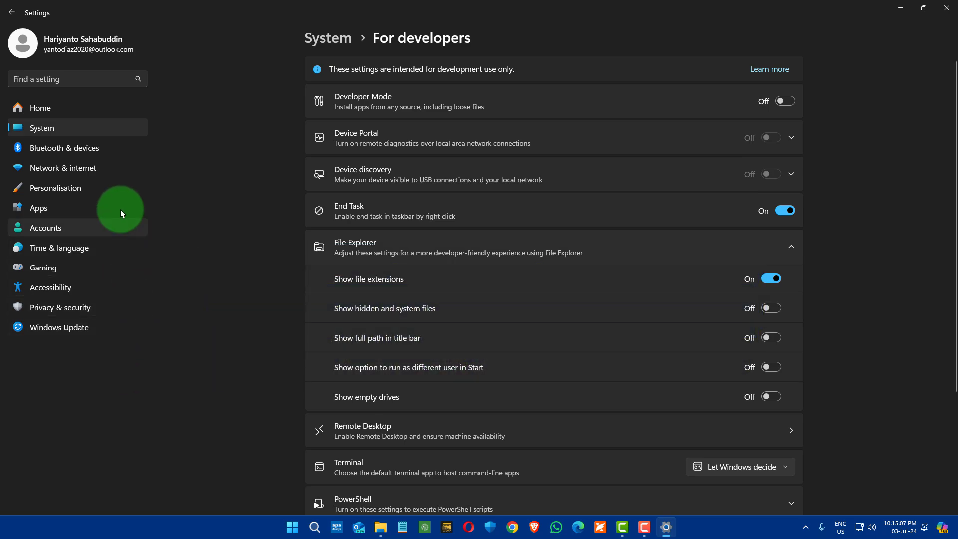
# Open the Lock screen page of the Personalisation settings and set Personalise your lock screen to Picture.
pyautogui.click(70, 190)
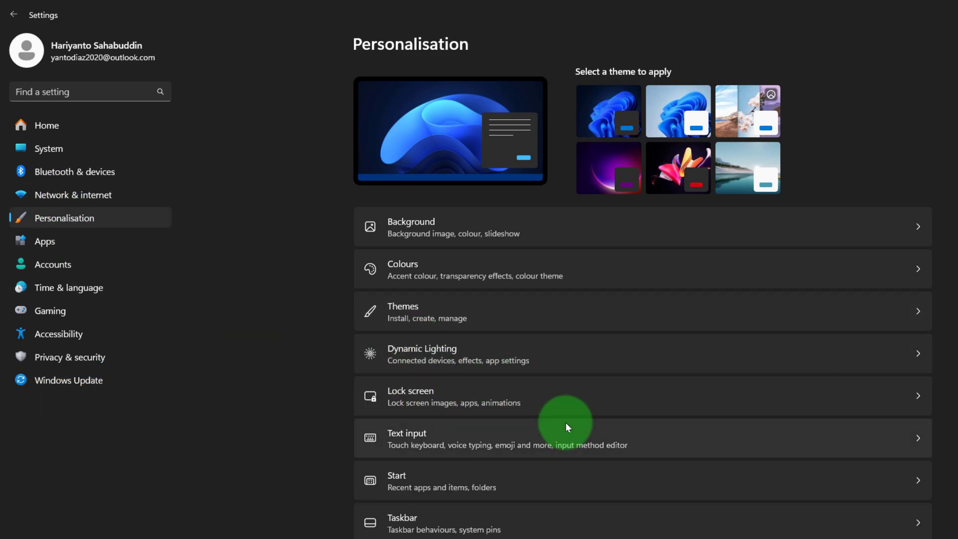
pyautogui.click(560, 409)
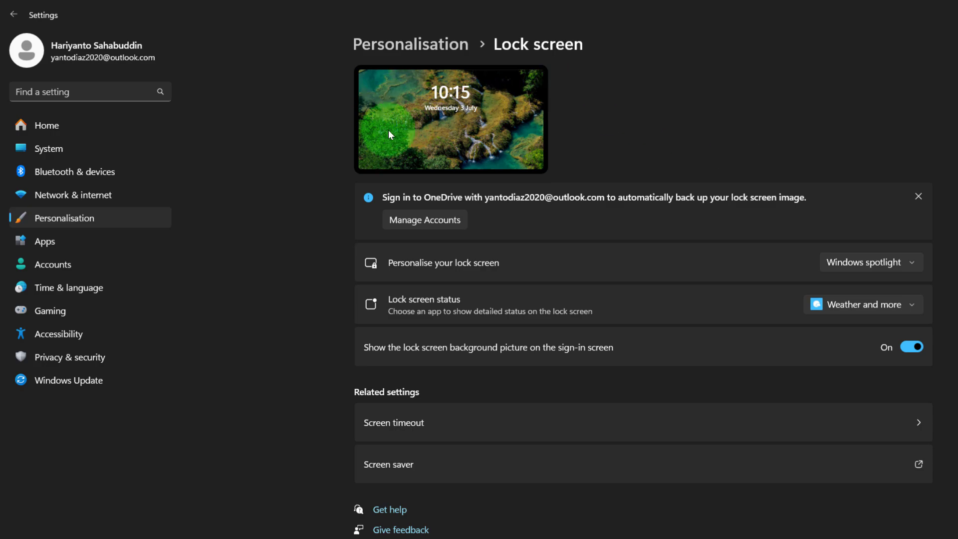
pyautogui.click(891, 262)
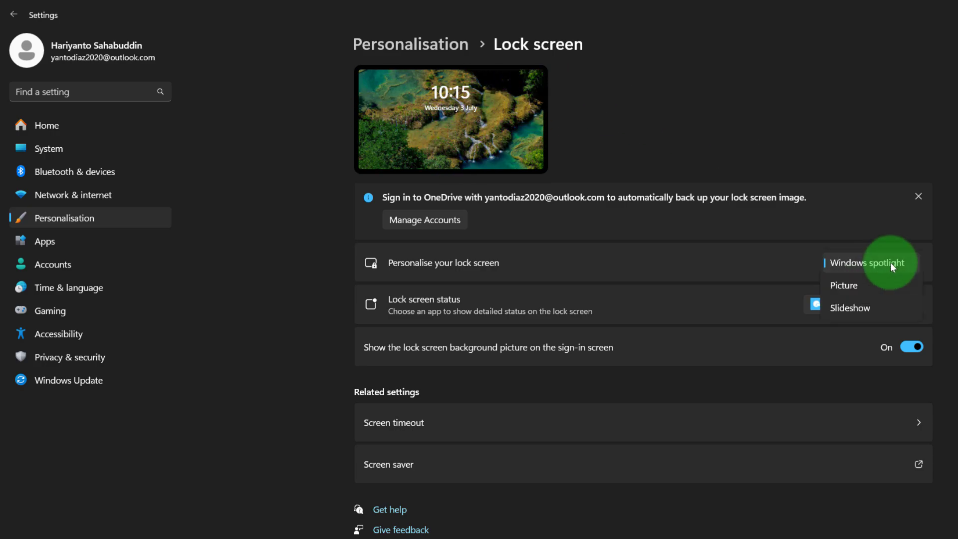
pyautogui.click(882, 286)
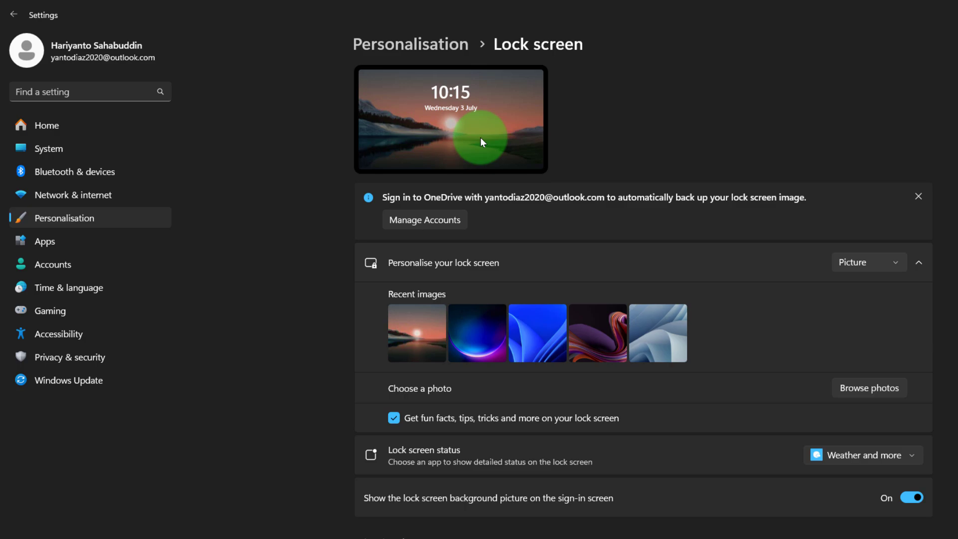
# Preview the glowing circle and blue bloom images, choose the multicoloured swirl as the lock screen picture, and show the other background types.
pyautogui.click(497, 323)
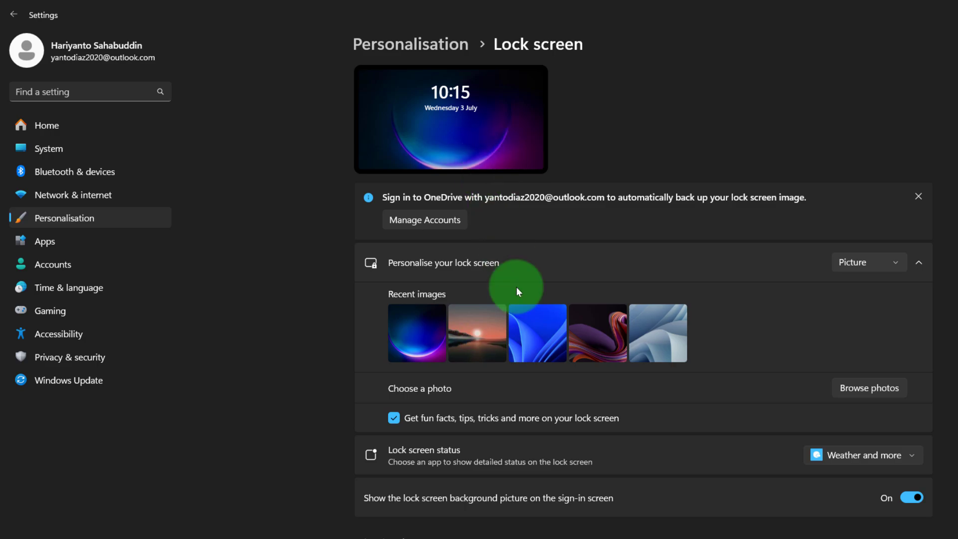
pyautogui.click(532, 337)
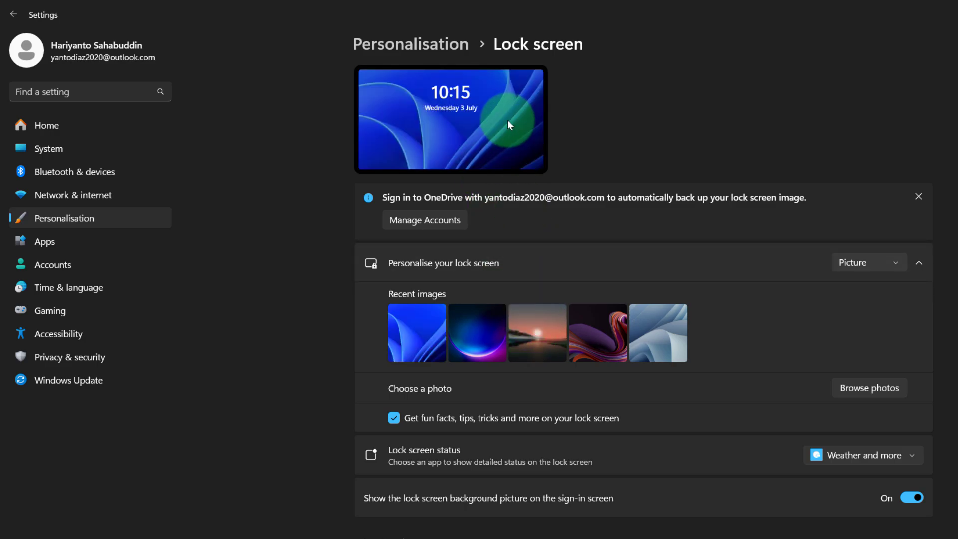
pyautogui.click(592, 335)
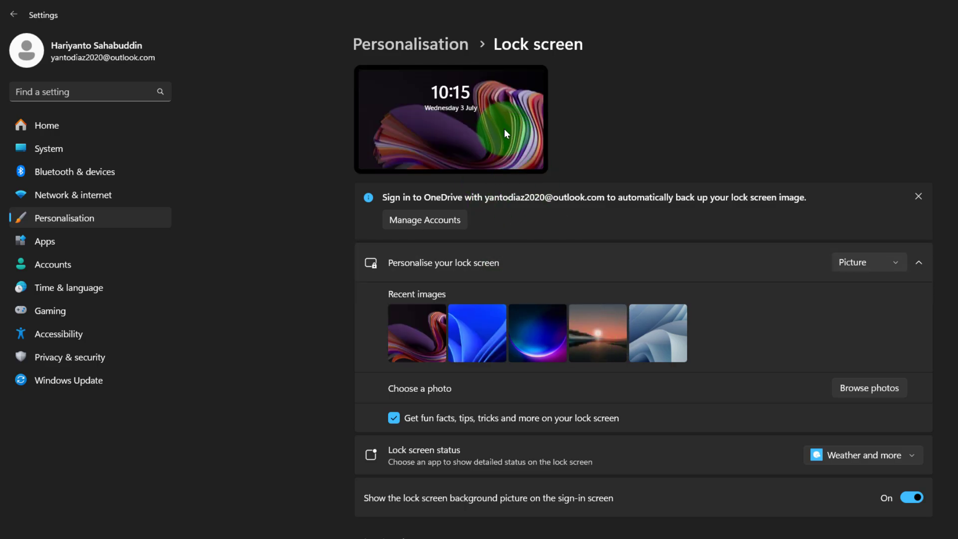
pyautogui.click(873, 260)
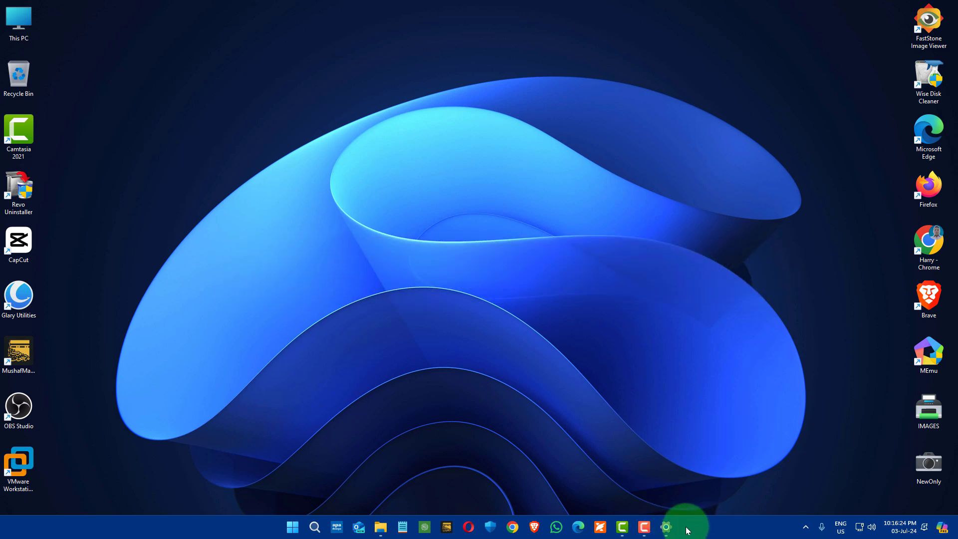
# Return to Settings and open the Startup page of the Apps settings.
pyautogui.click(668, 527)
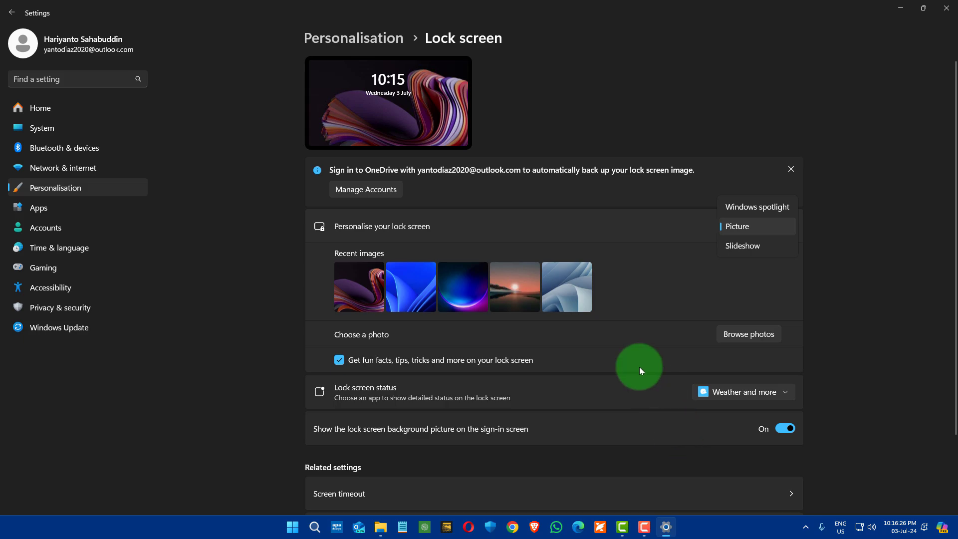
pyautogui.click(57, 214)
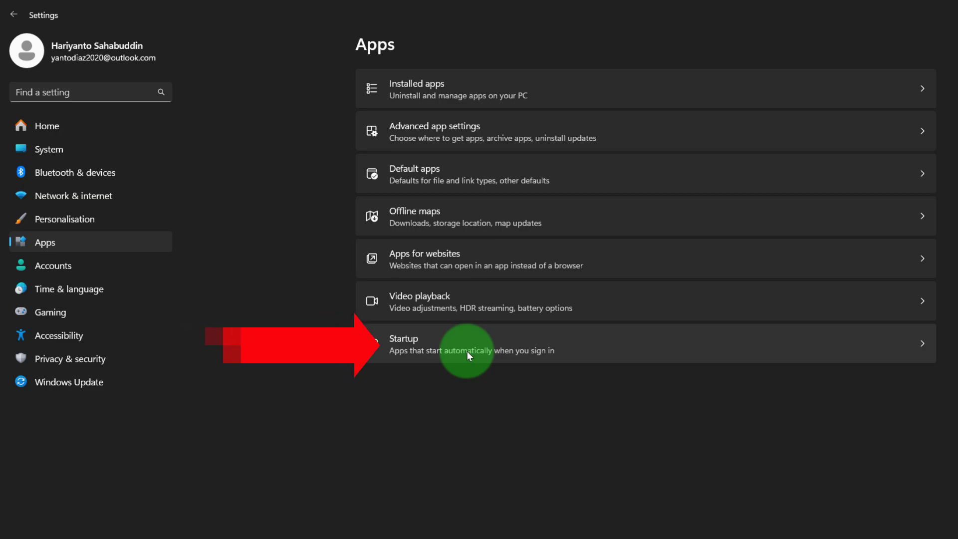
pyautogui.click(468, 354)
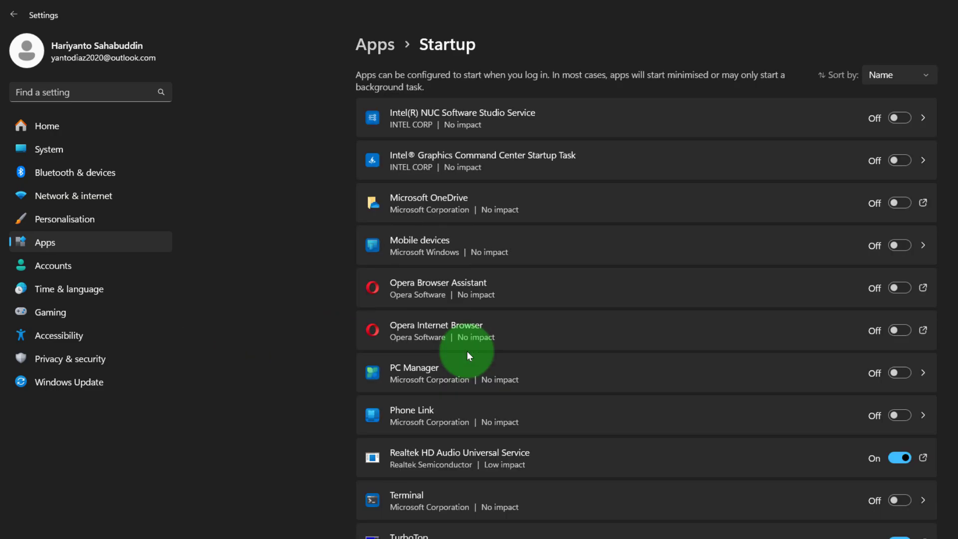
# Review the list of startup apps, checking each app's on or off state and its startup impact.
pyautogui.scroll(-5, 626, 125)
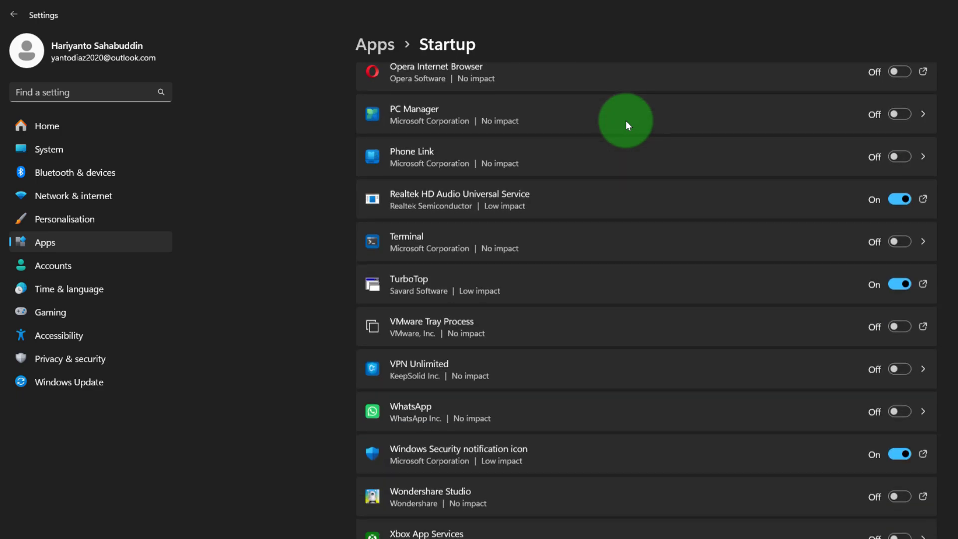
pyautogui.scroll(2, 626, 120)
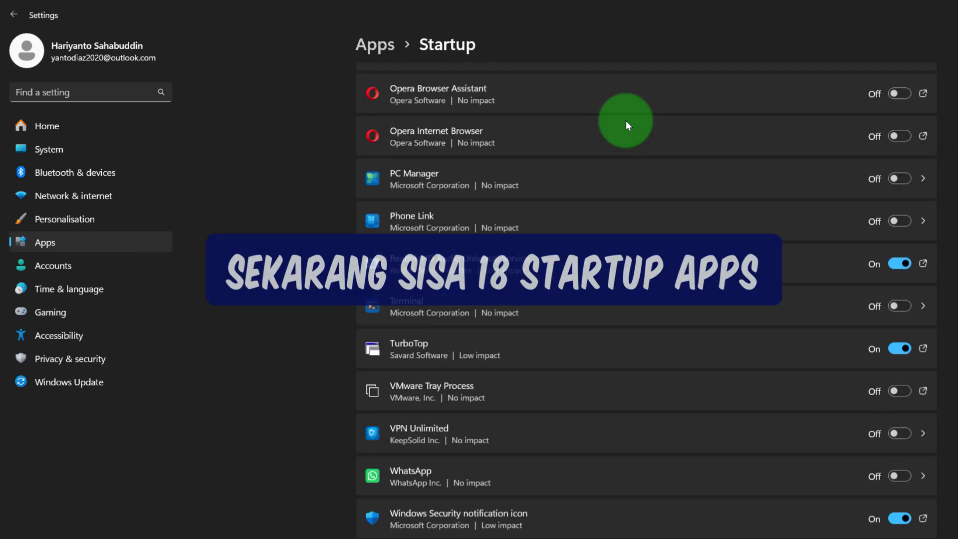
pyautogui.scroll(4, 626, 121)
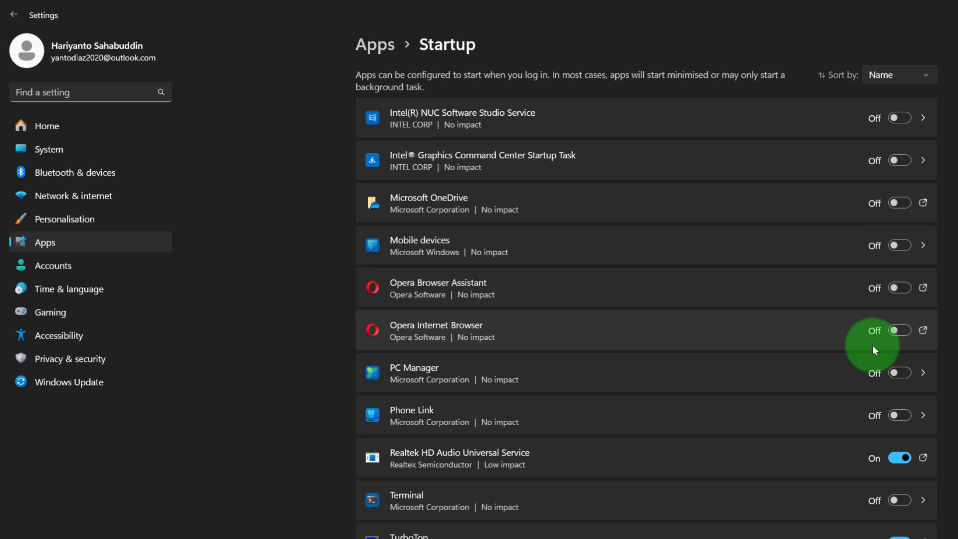
pyautogui.scroll(-2, 873, 346)
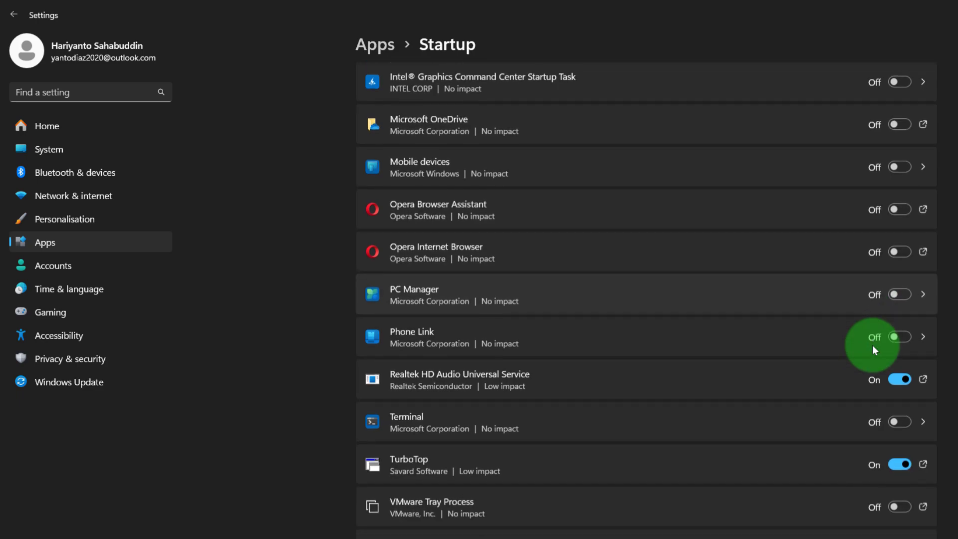
pyautogui.click(911, 471)
pyautogui.scroll(-3, 912, 471)
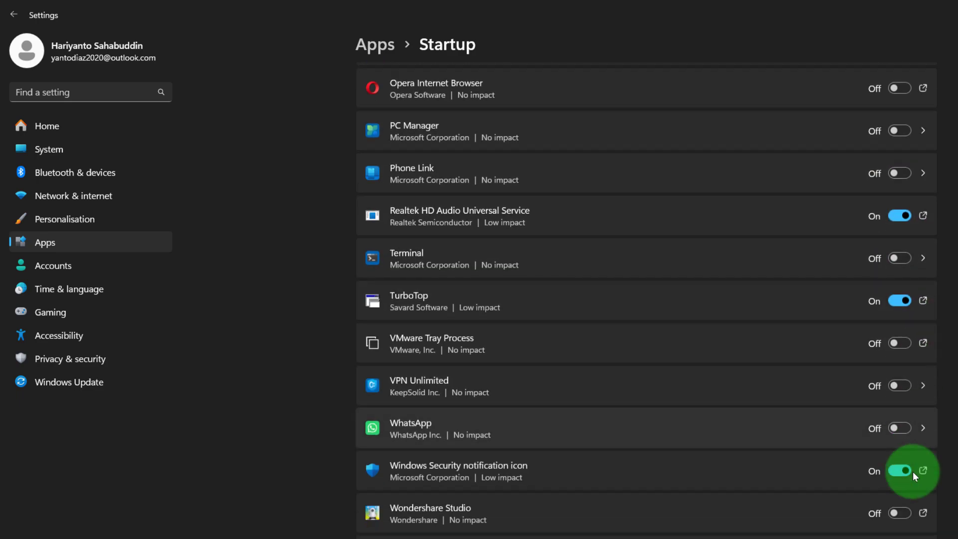
pyautogui.scroll(5, 878, 429)
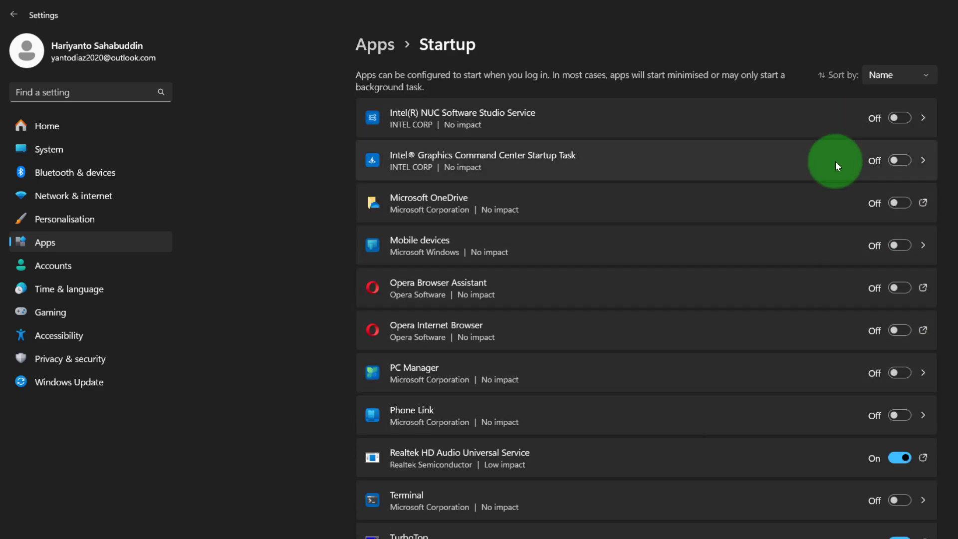